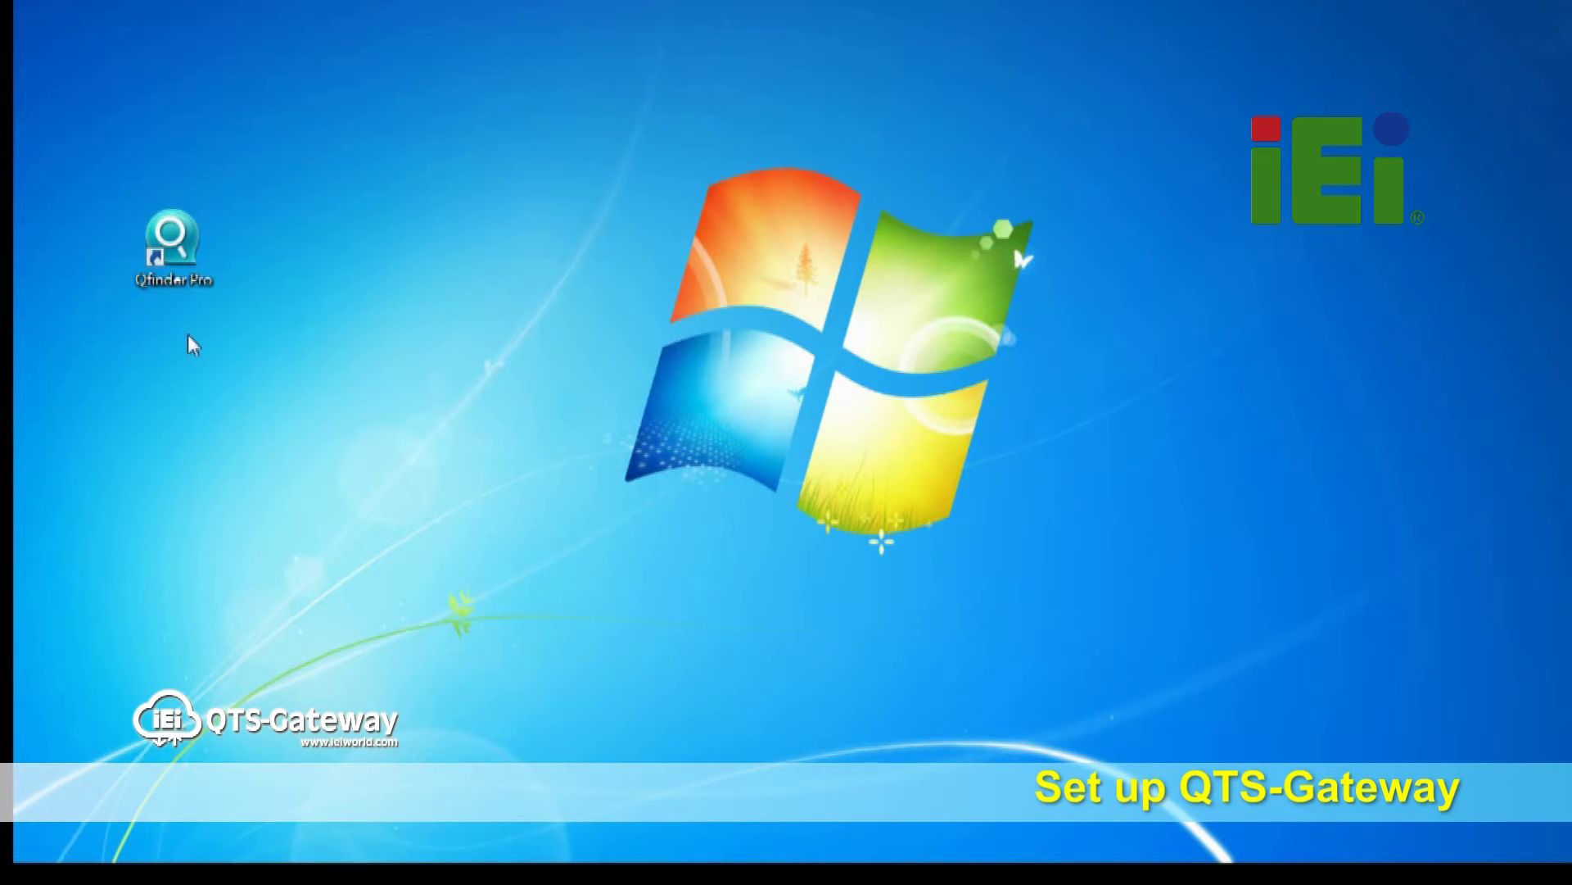
Launch Qfinder Pro and refresh the device list to find the uninitialized NAS NASA141CD
double_click(180, 259)
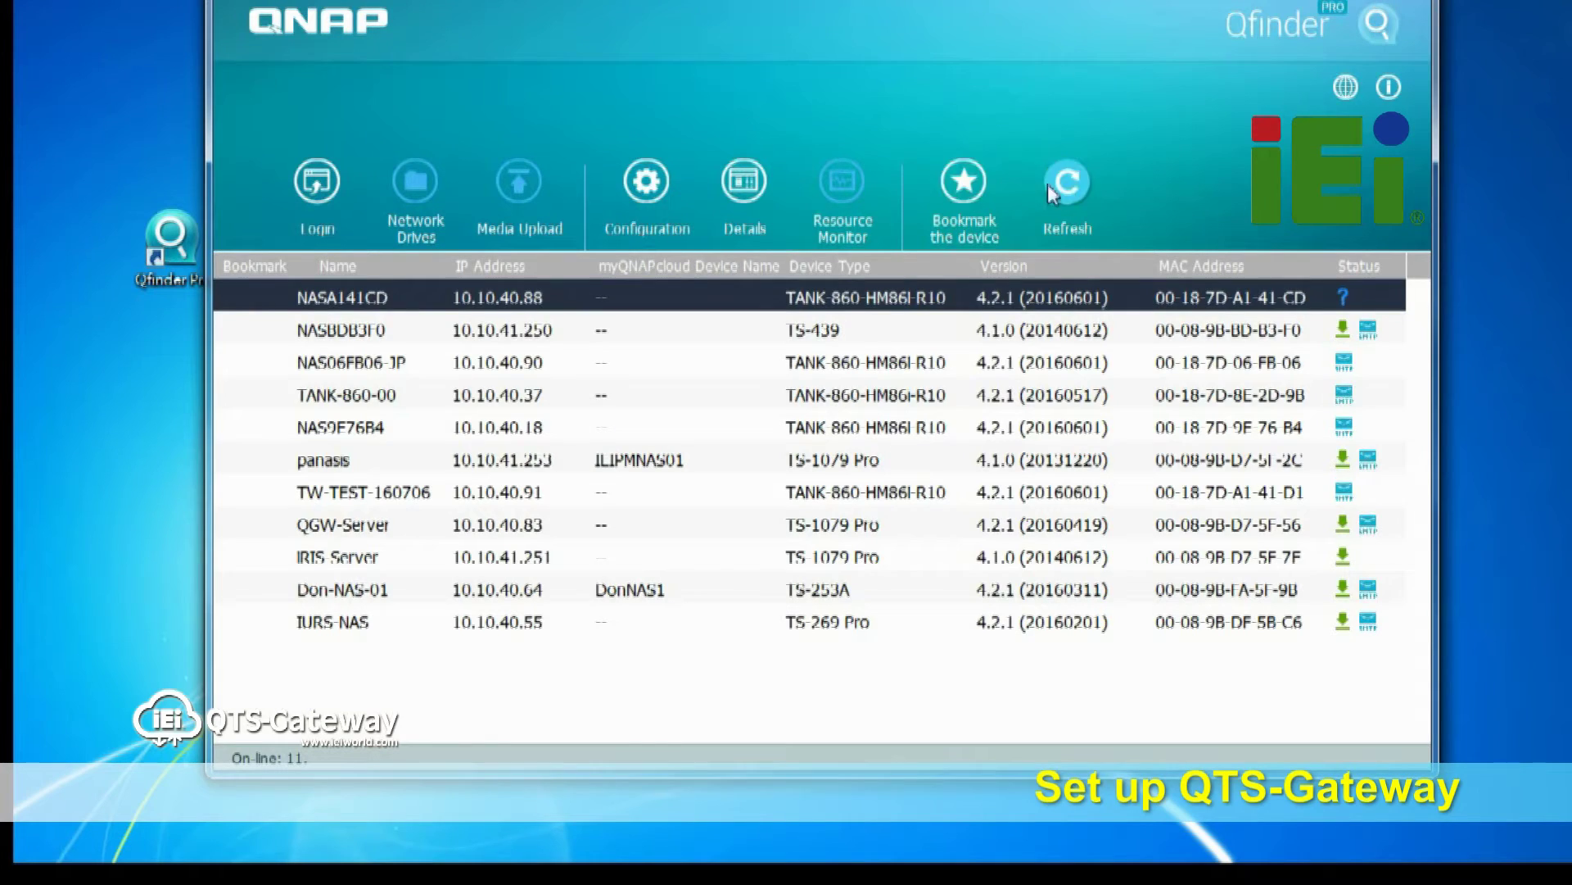
left_click(1051, 189)
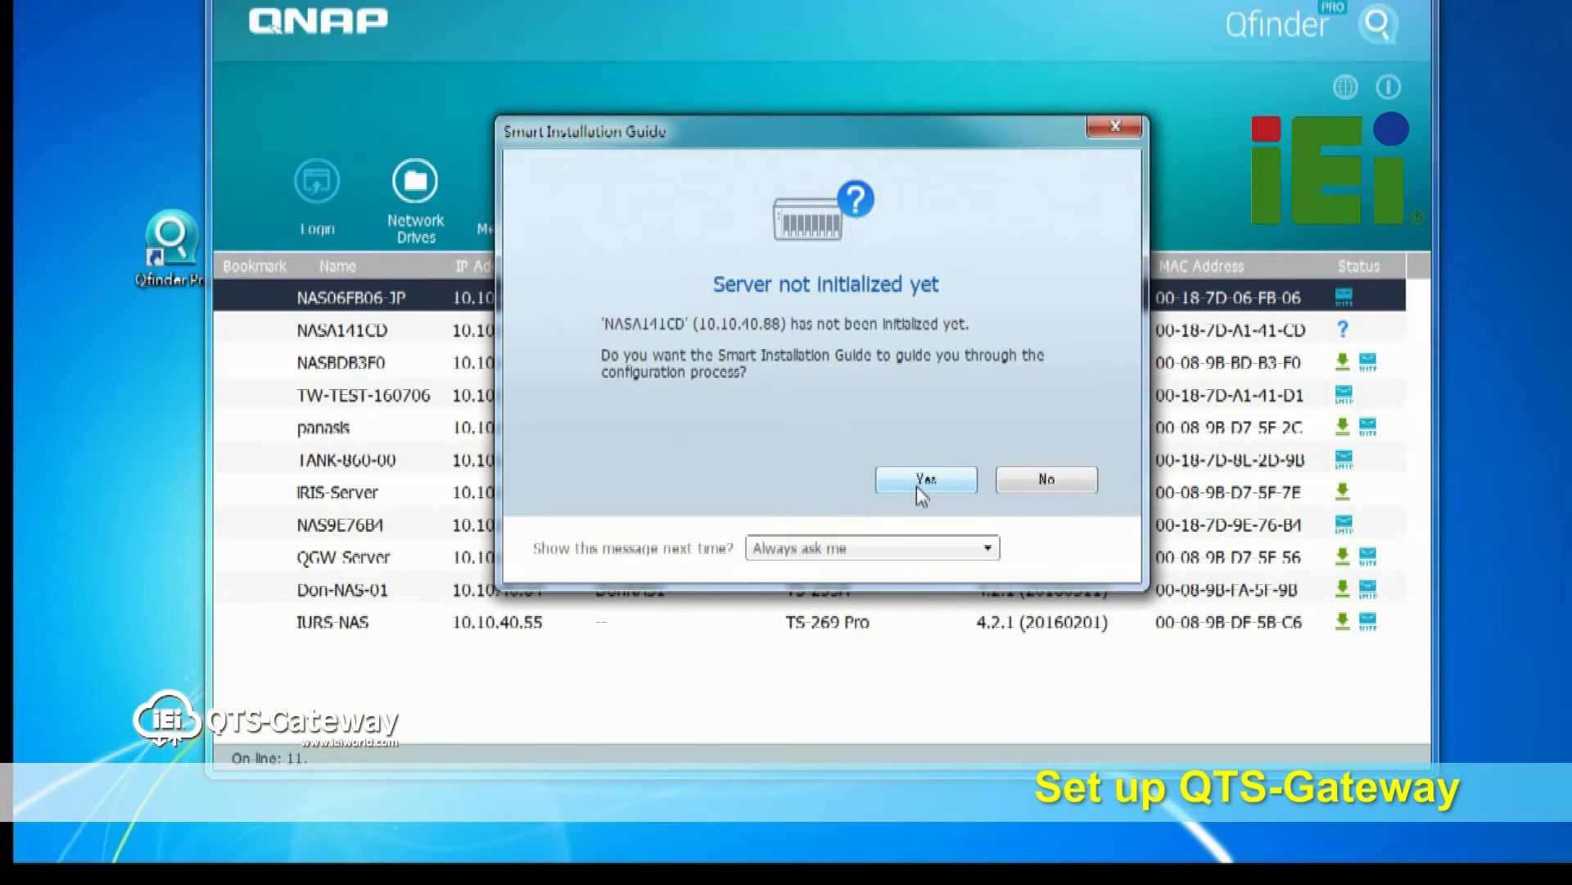
Start the Smart Installation Guide and set a matching administrator password, with Show password ticked
left_click(921, 480)
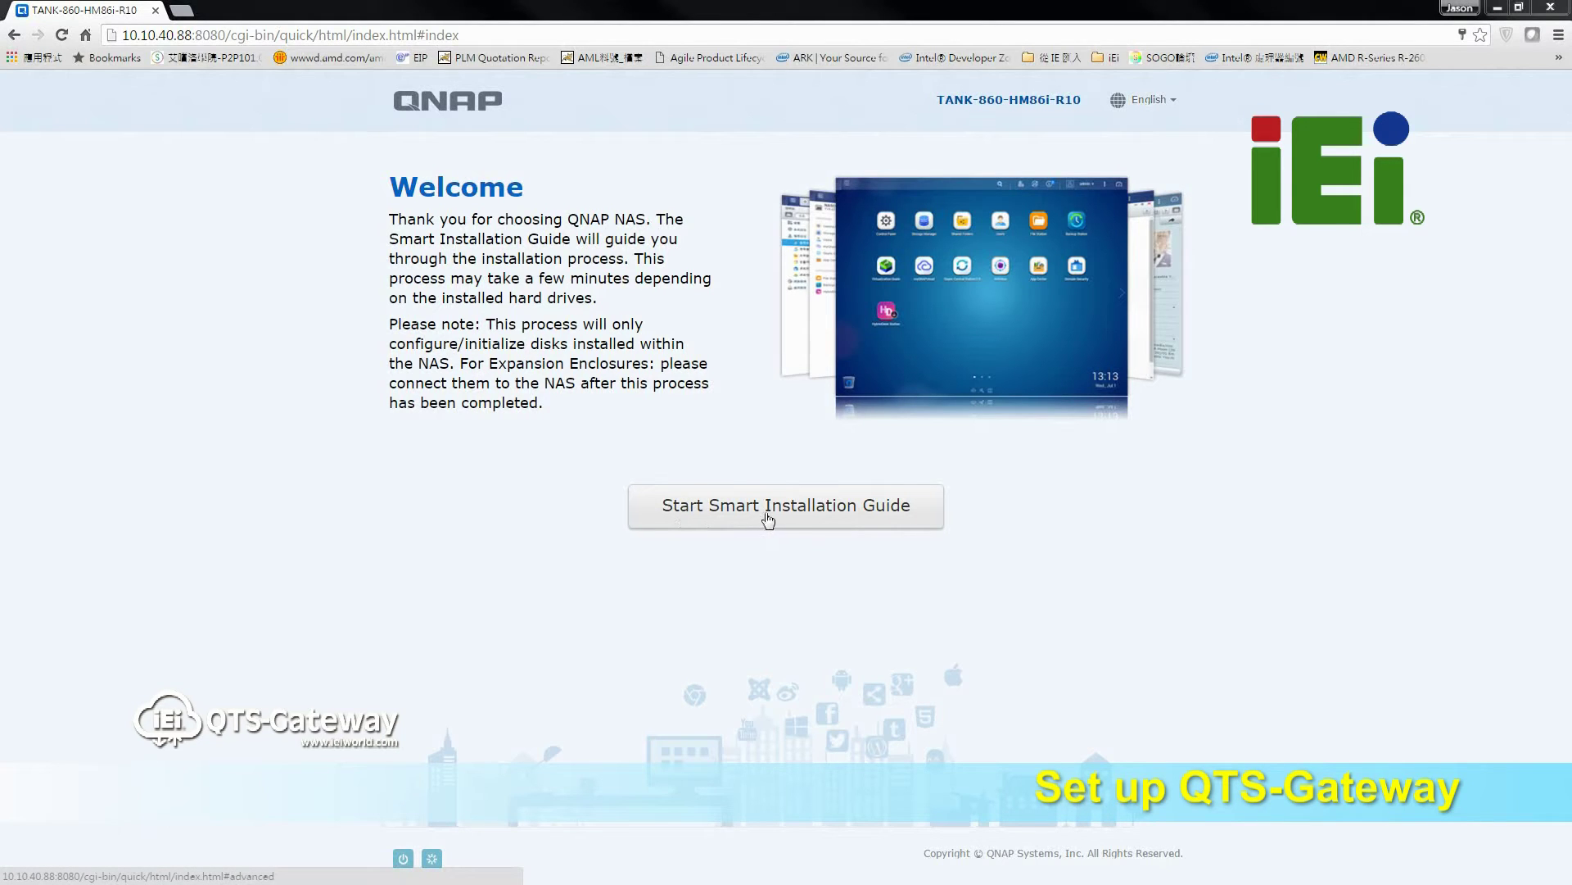
left_click(796, 518)
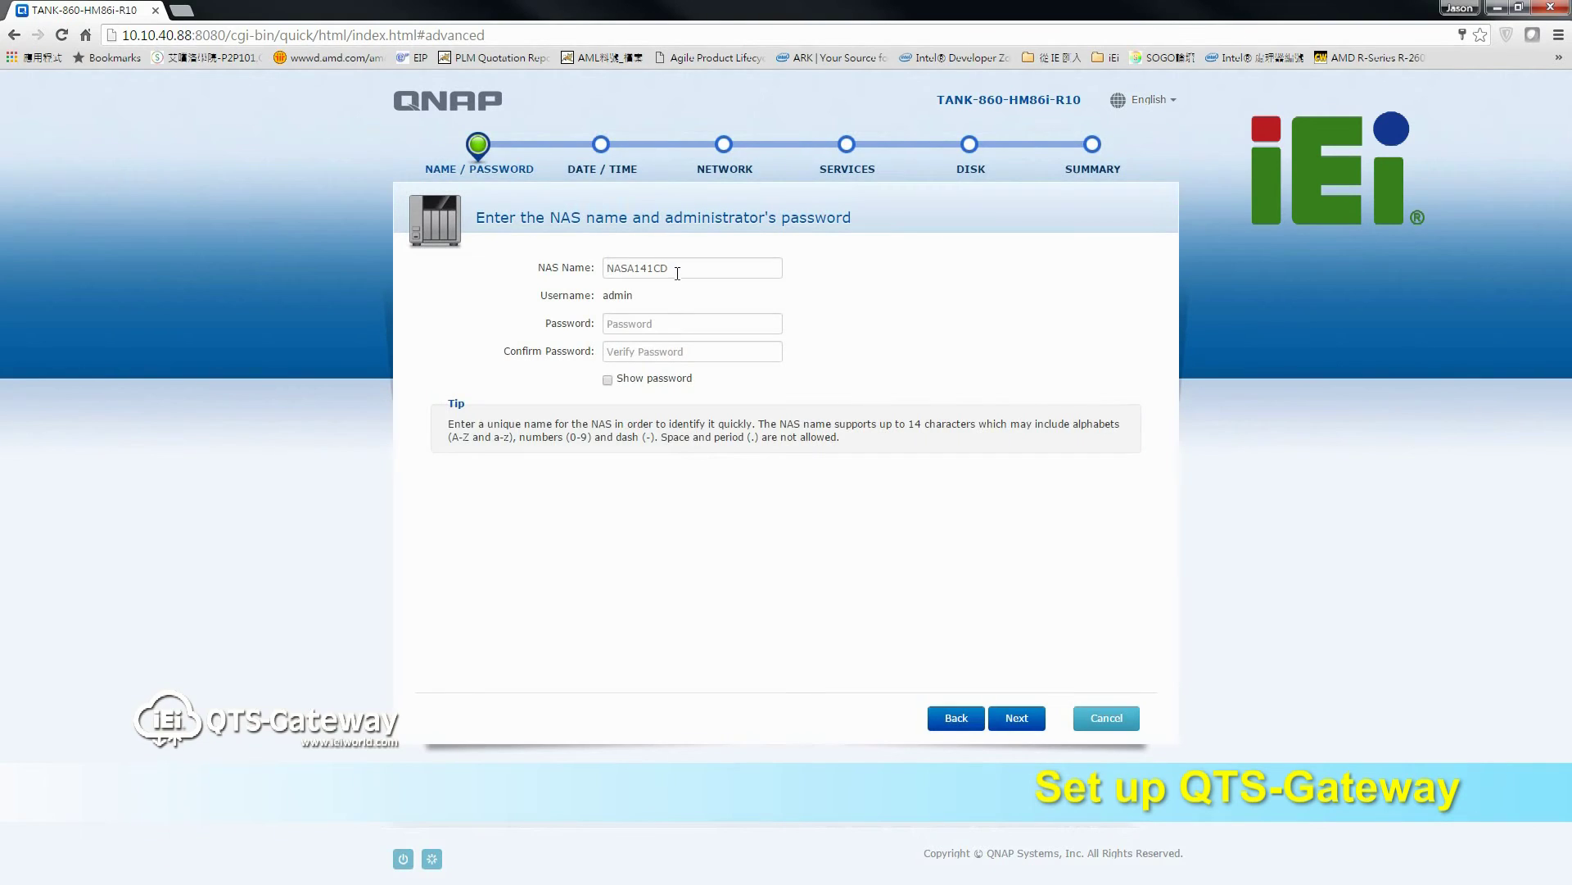
left_click(673, 325)
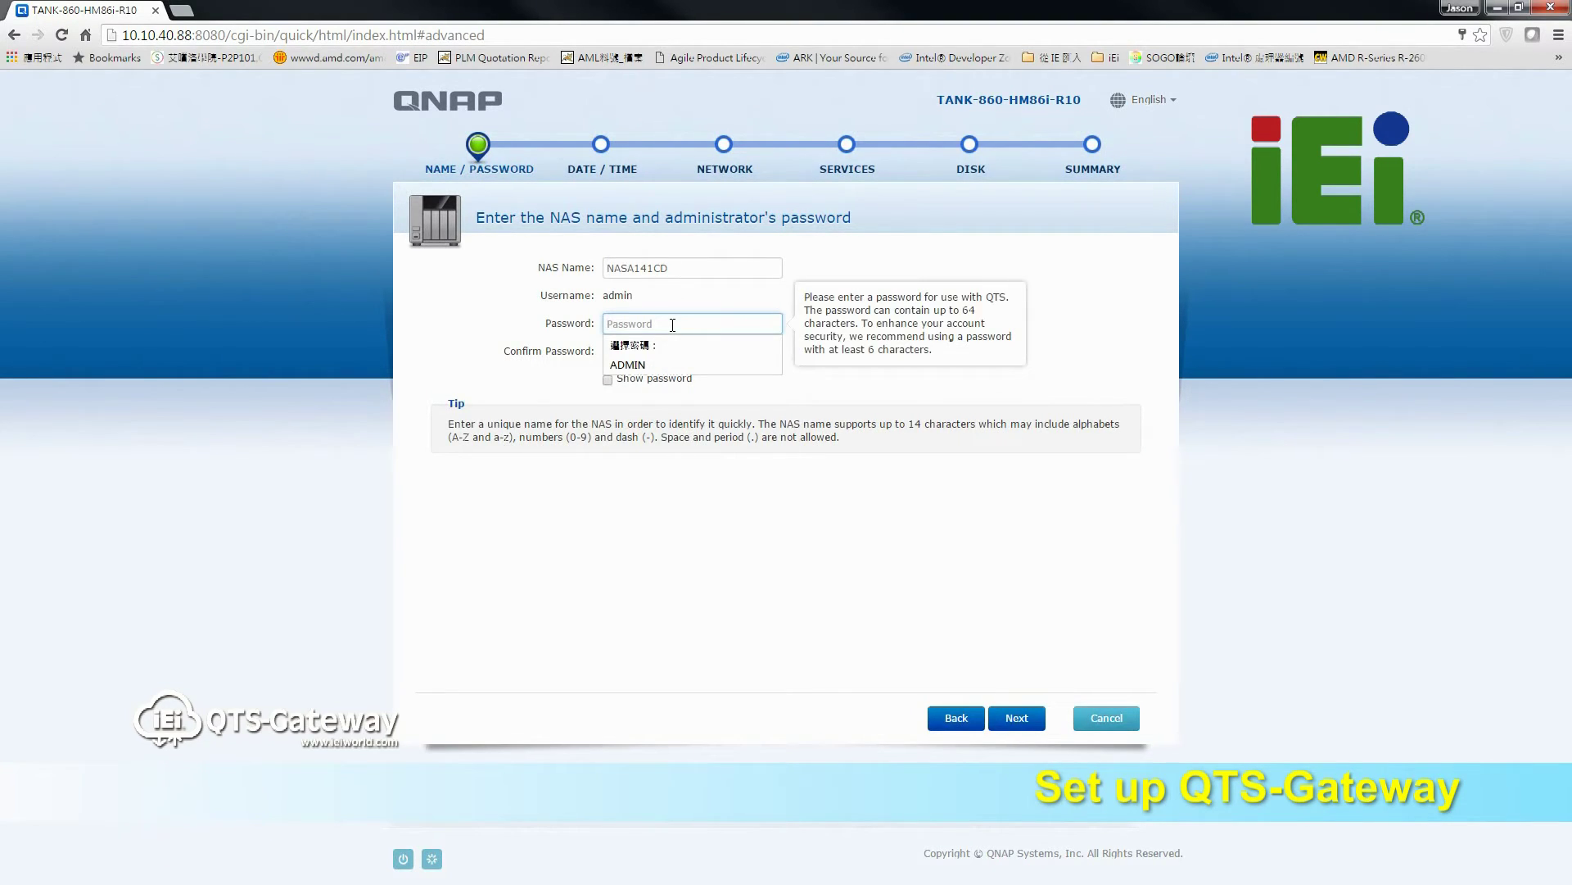
type("ad")
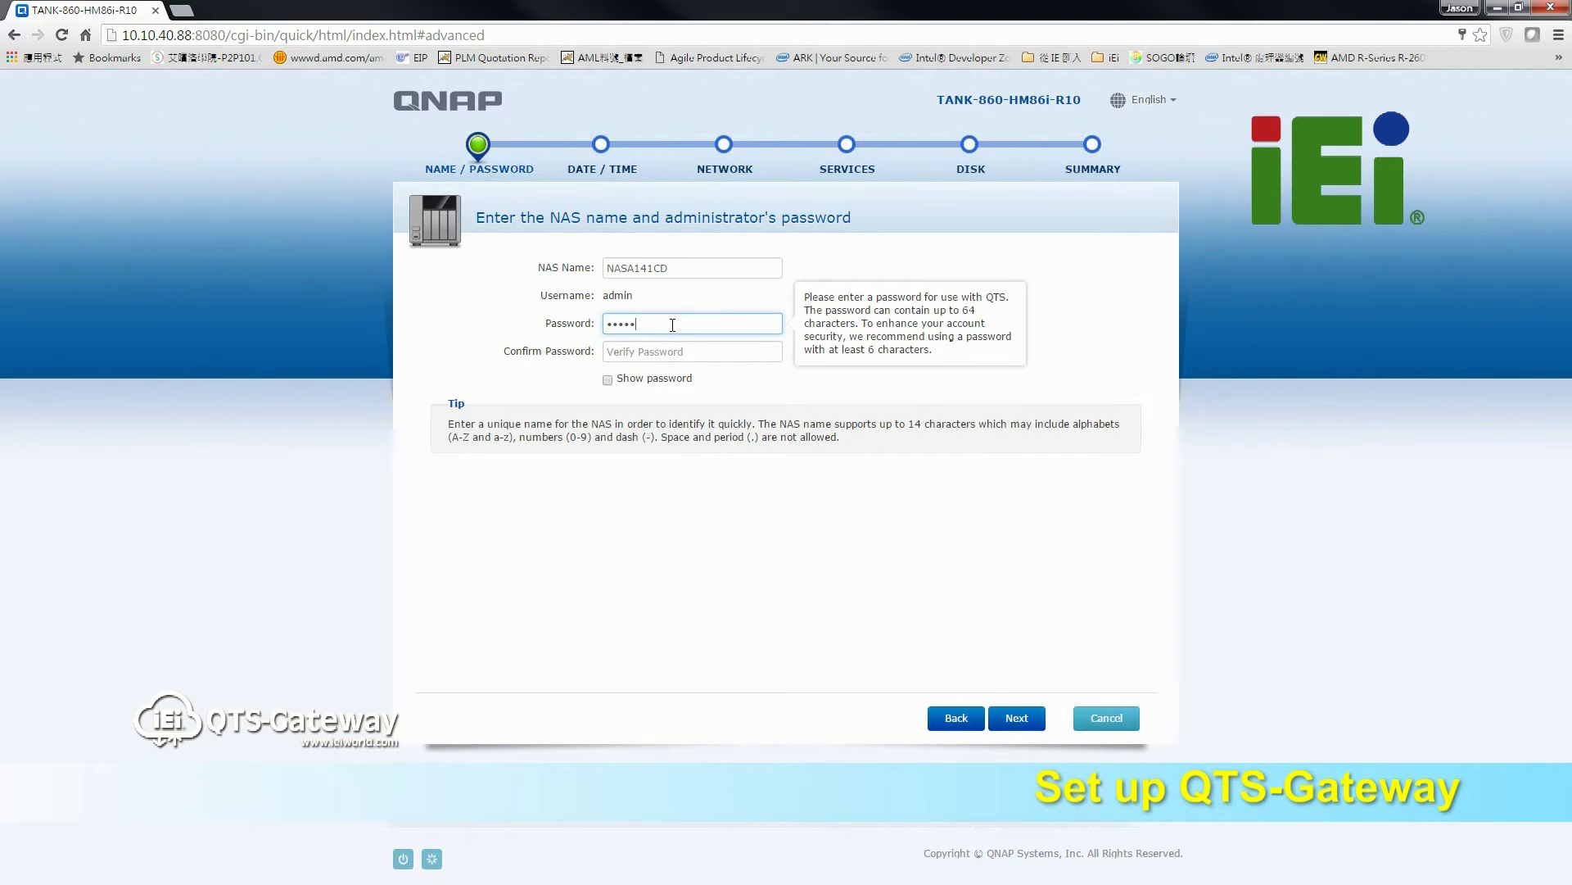
key("Tab")
type("a")
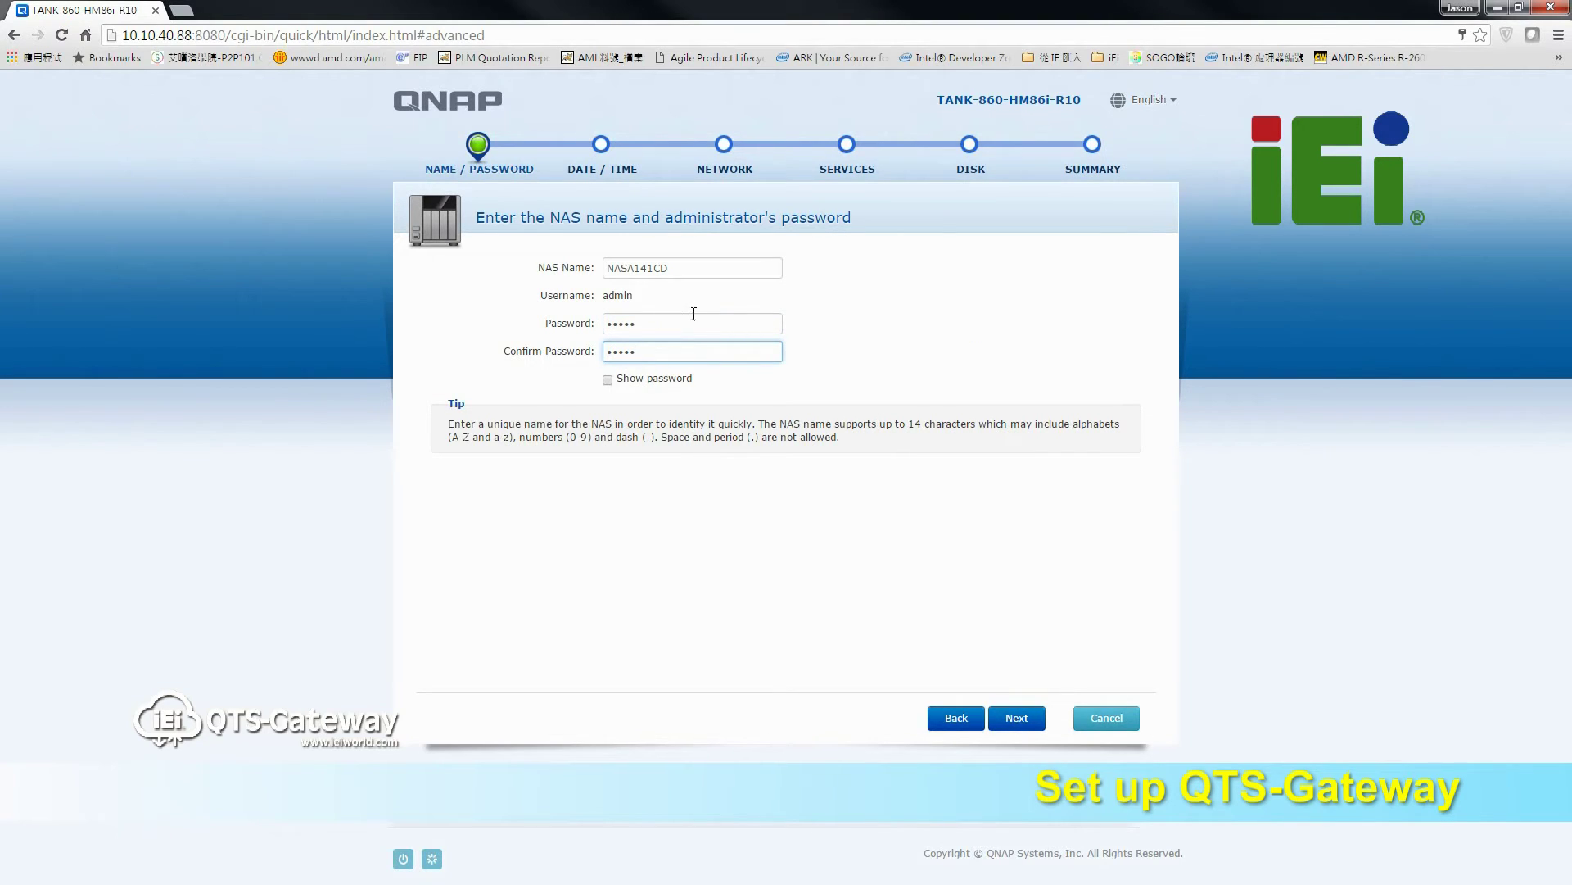
left_click(608, 380)
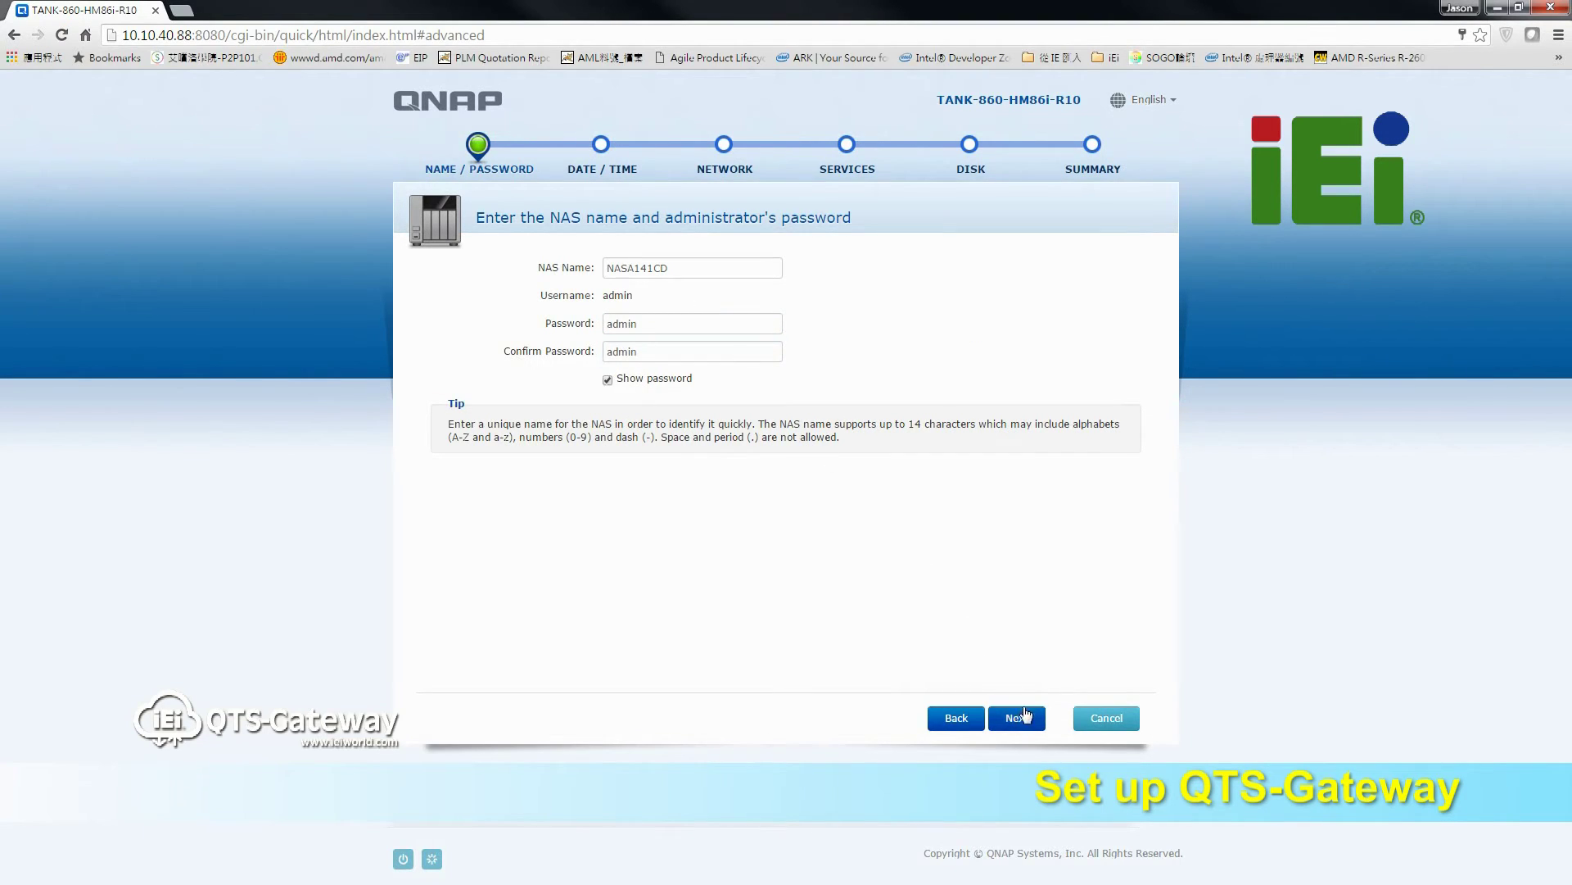
left_click(1021, 719)
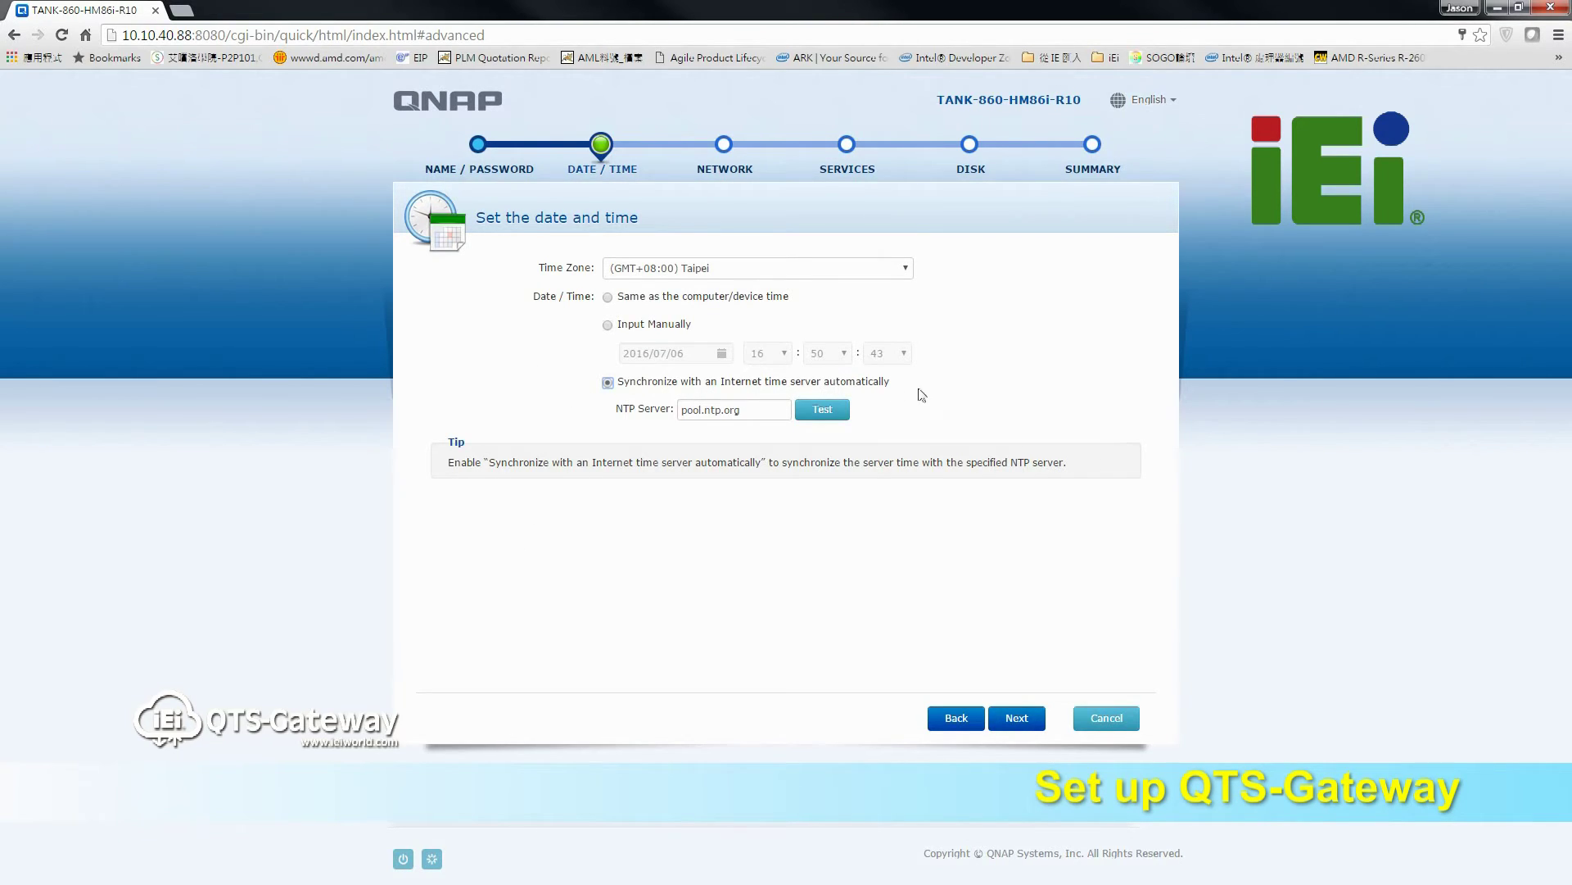
Keep automatic time sync, DHCP addressing and Windows SMB/CIFS sharing on the Date/Time, Network and Services pages
left_click(1018, 720)
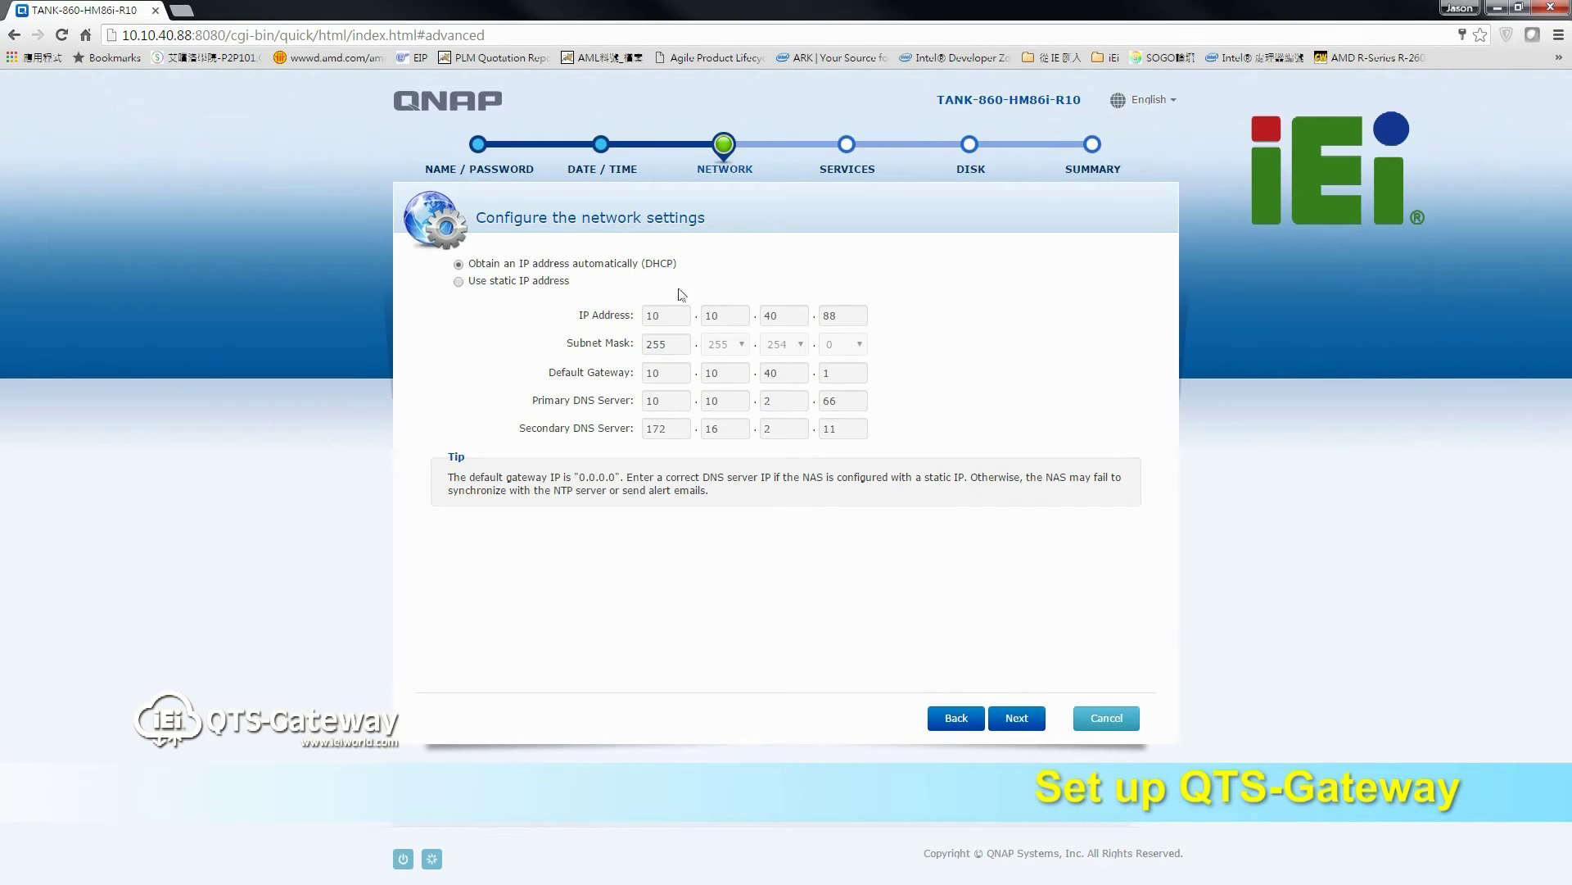
left_click(1018, 717)
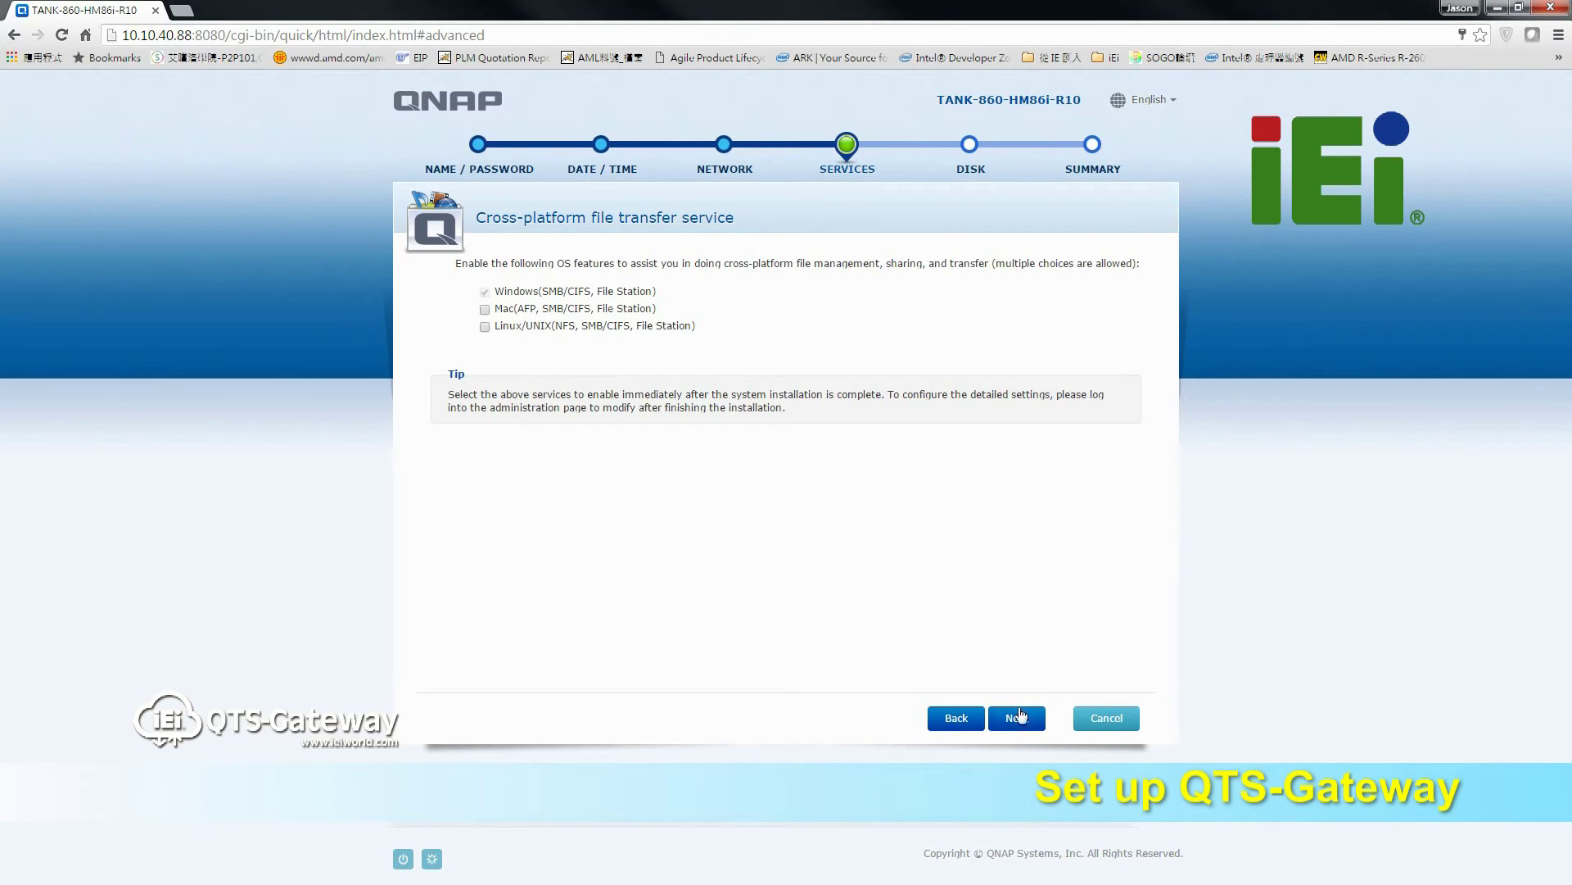
left_click(1017, 718)
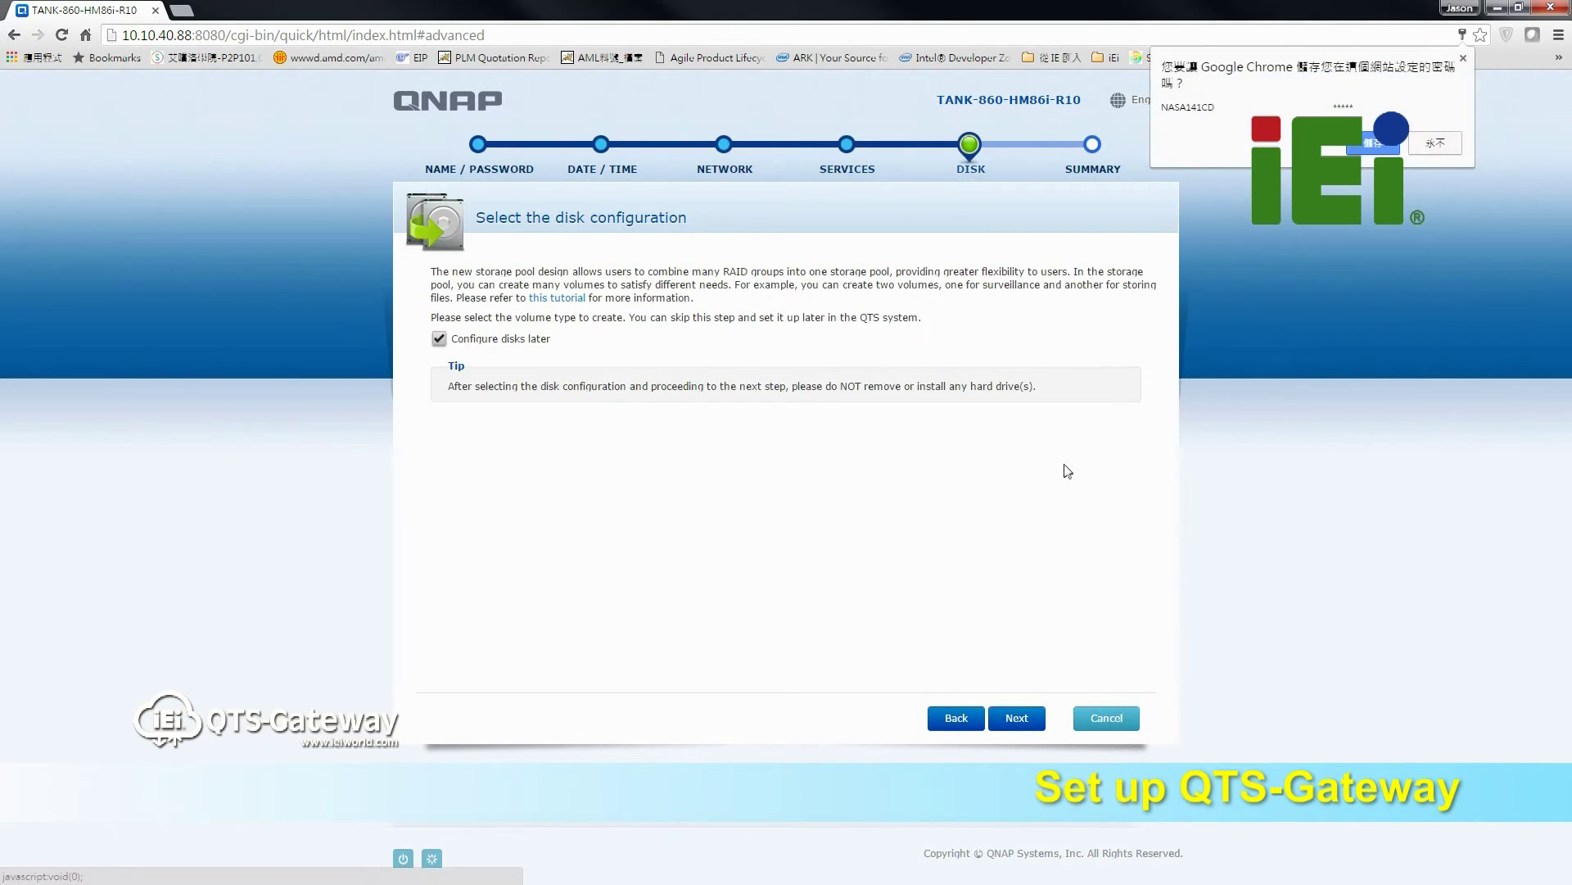
Dismiss Chrome's save-password bubble and untick Configure disks later to show volume options
left_click(1463, 58)
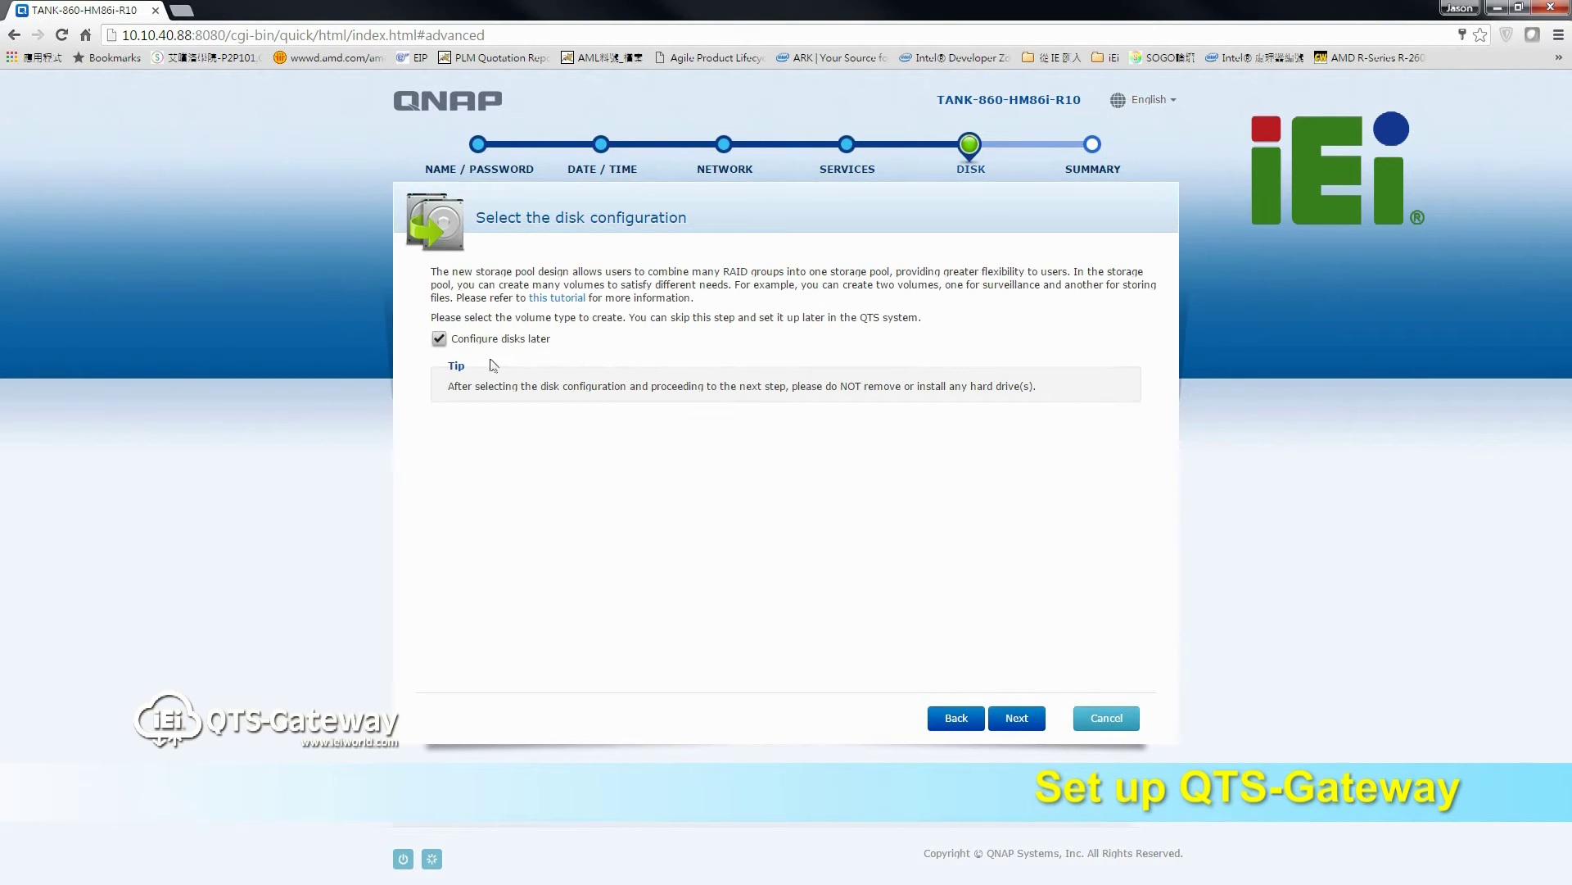
left_click(439, 339)
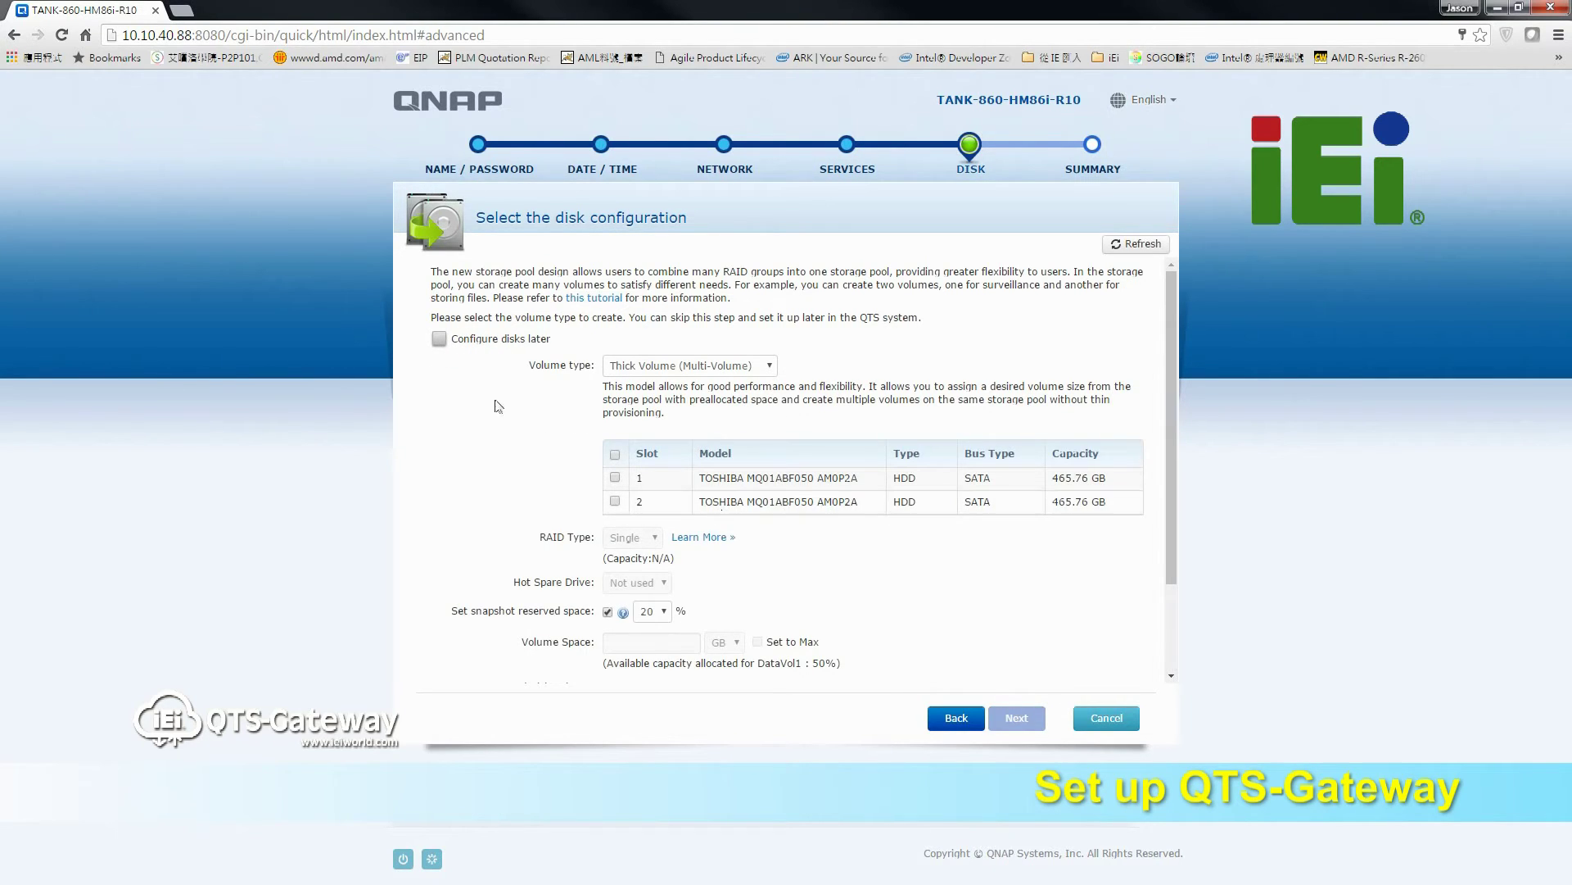
left_click(439, 339)
left_click(439, 339)
left_click(439, 339)
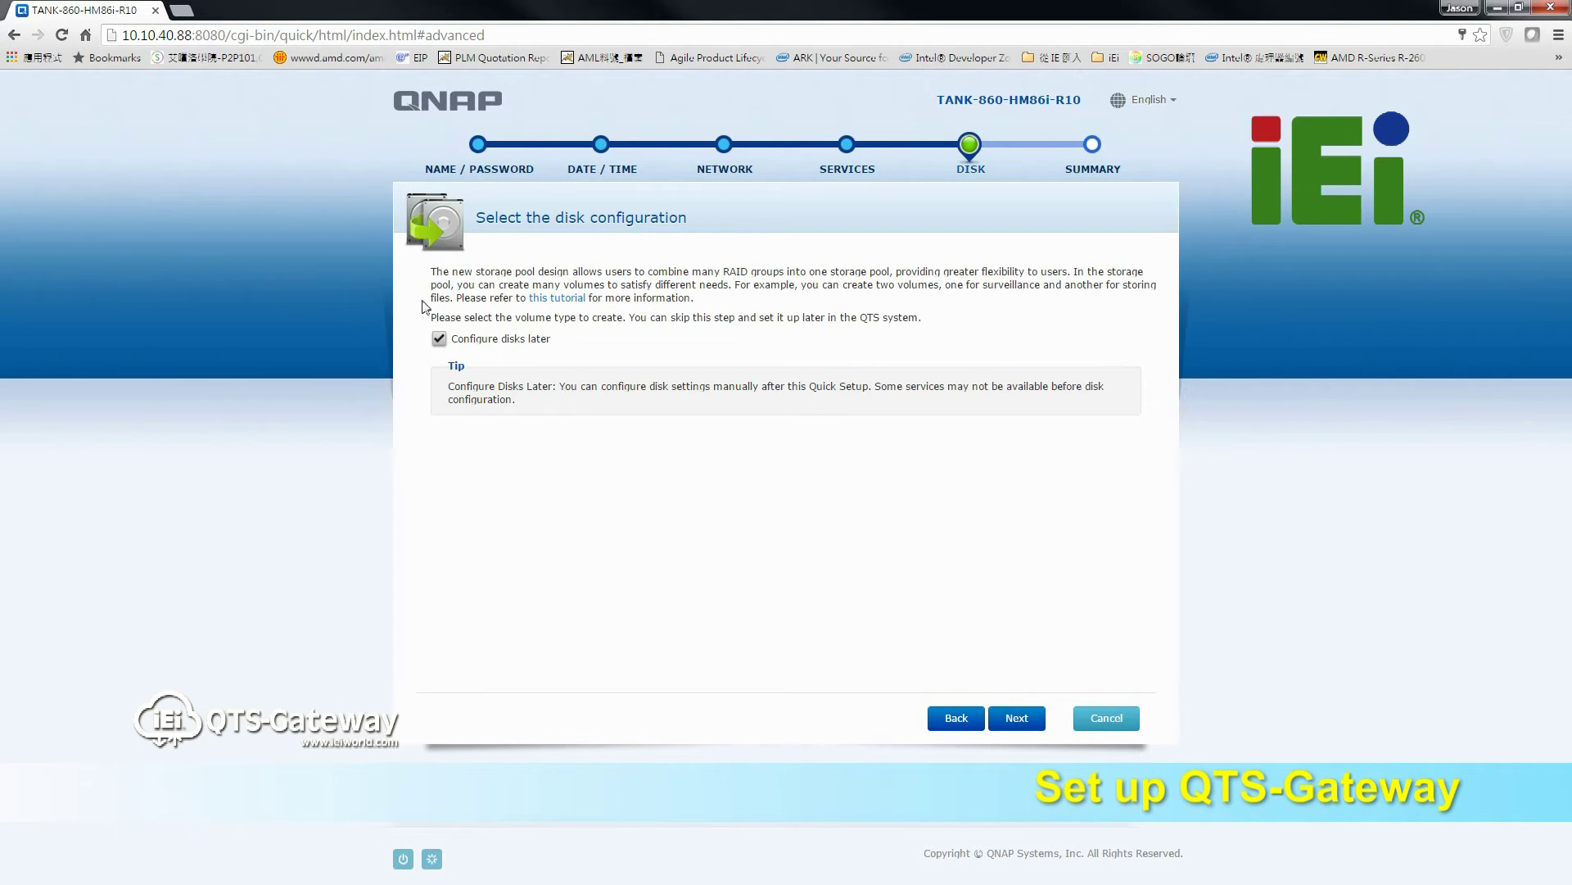
left_click(439, 339)
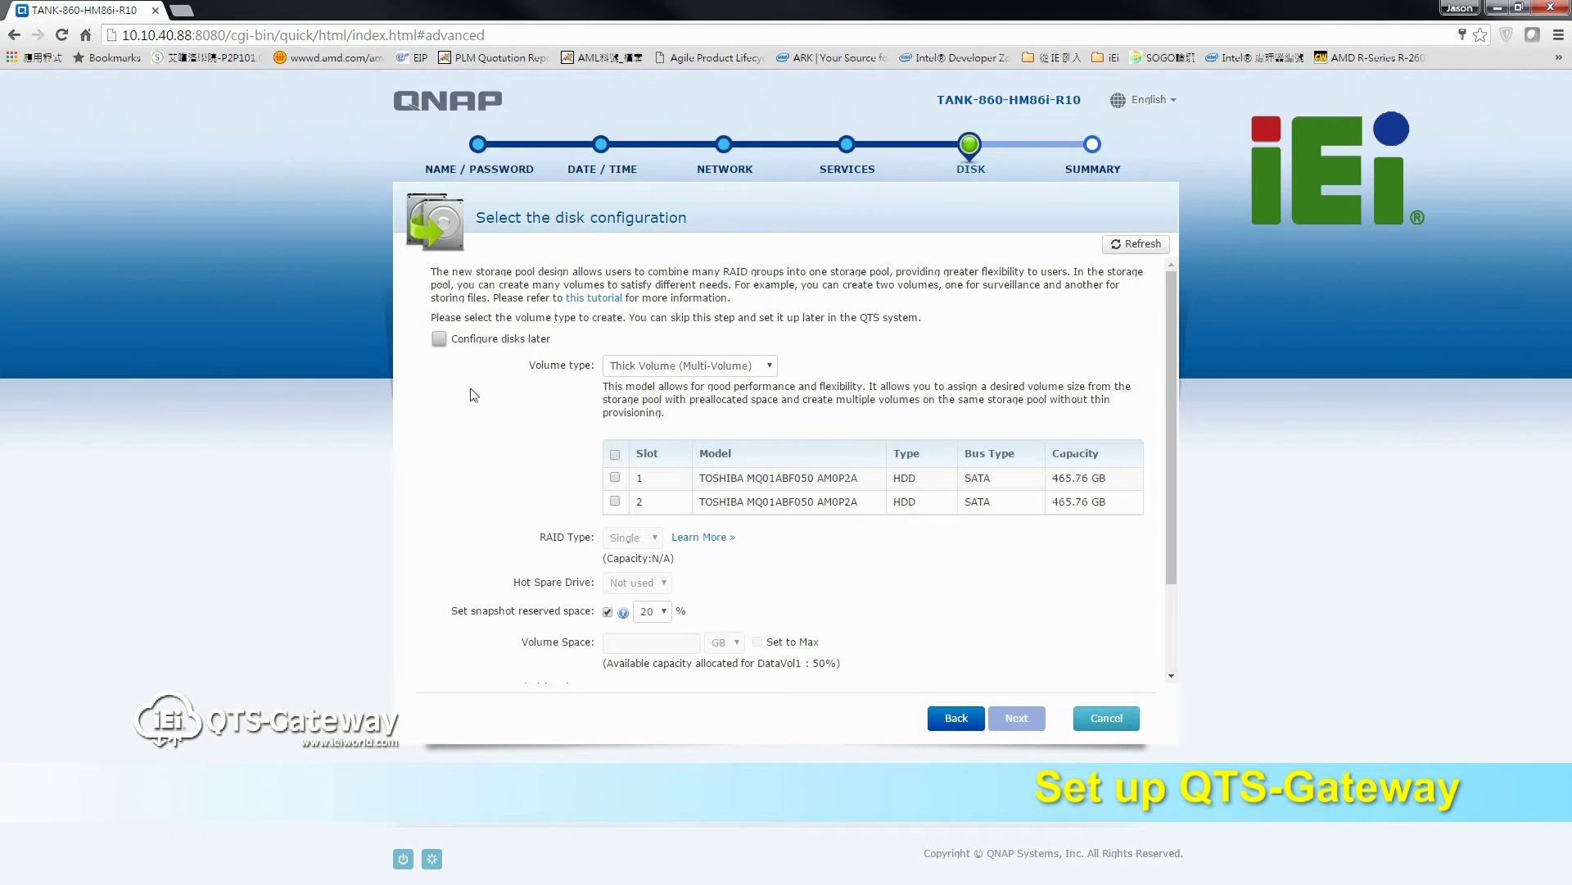
Set the volume type to Static Volume (Single Volume)
left_click(771, 370)
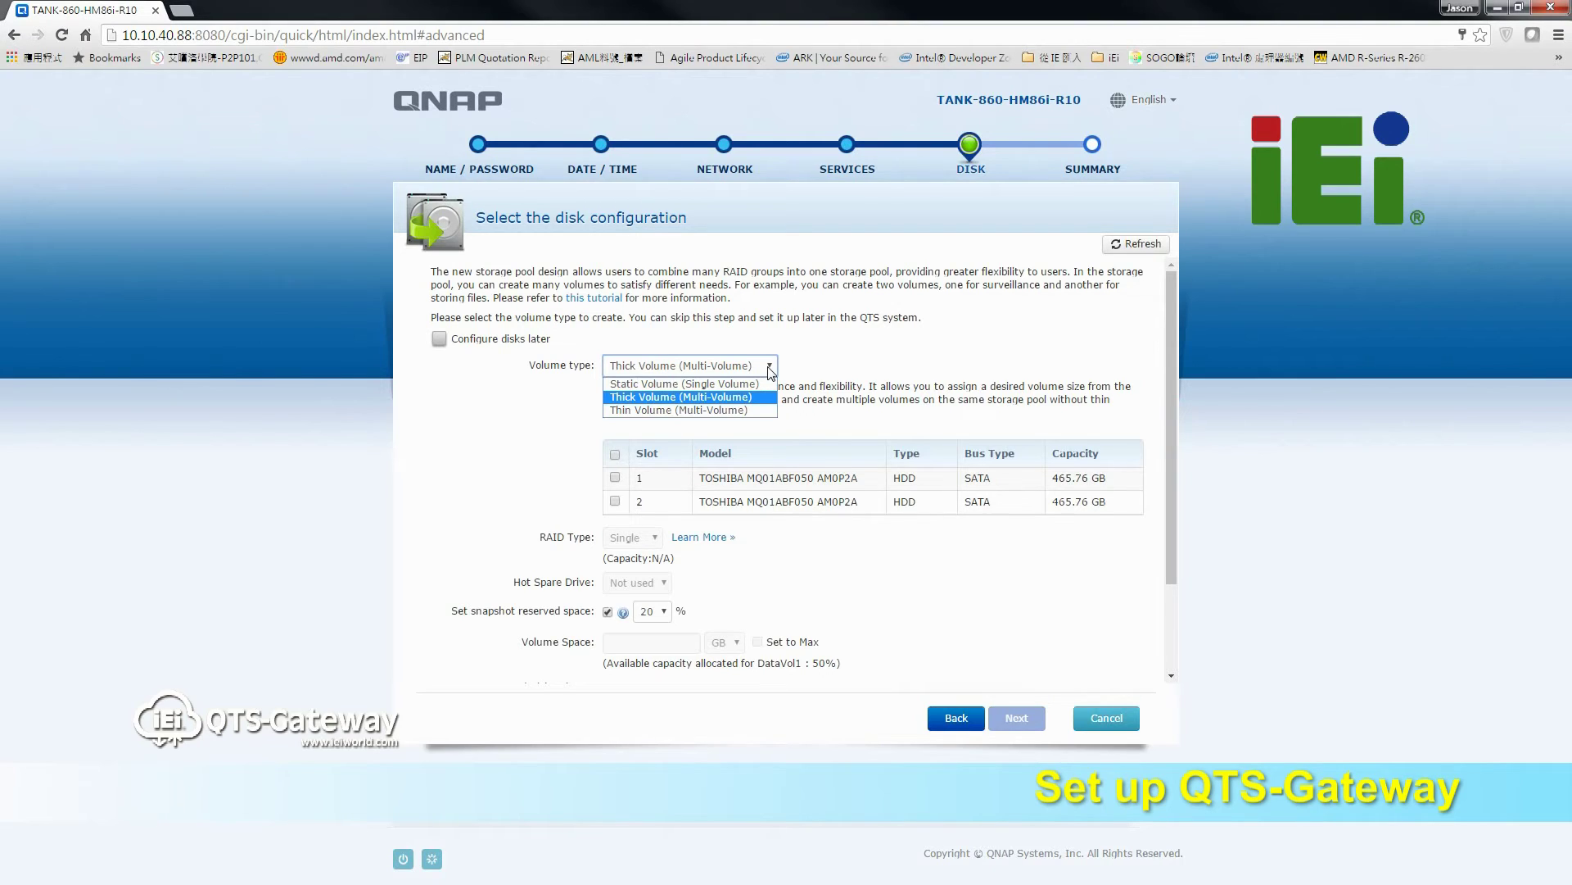
left_click(763, 384)
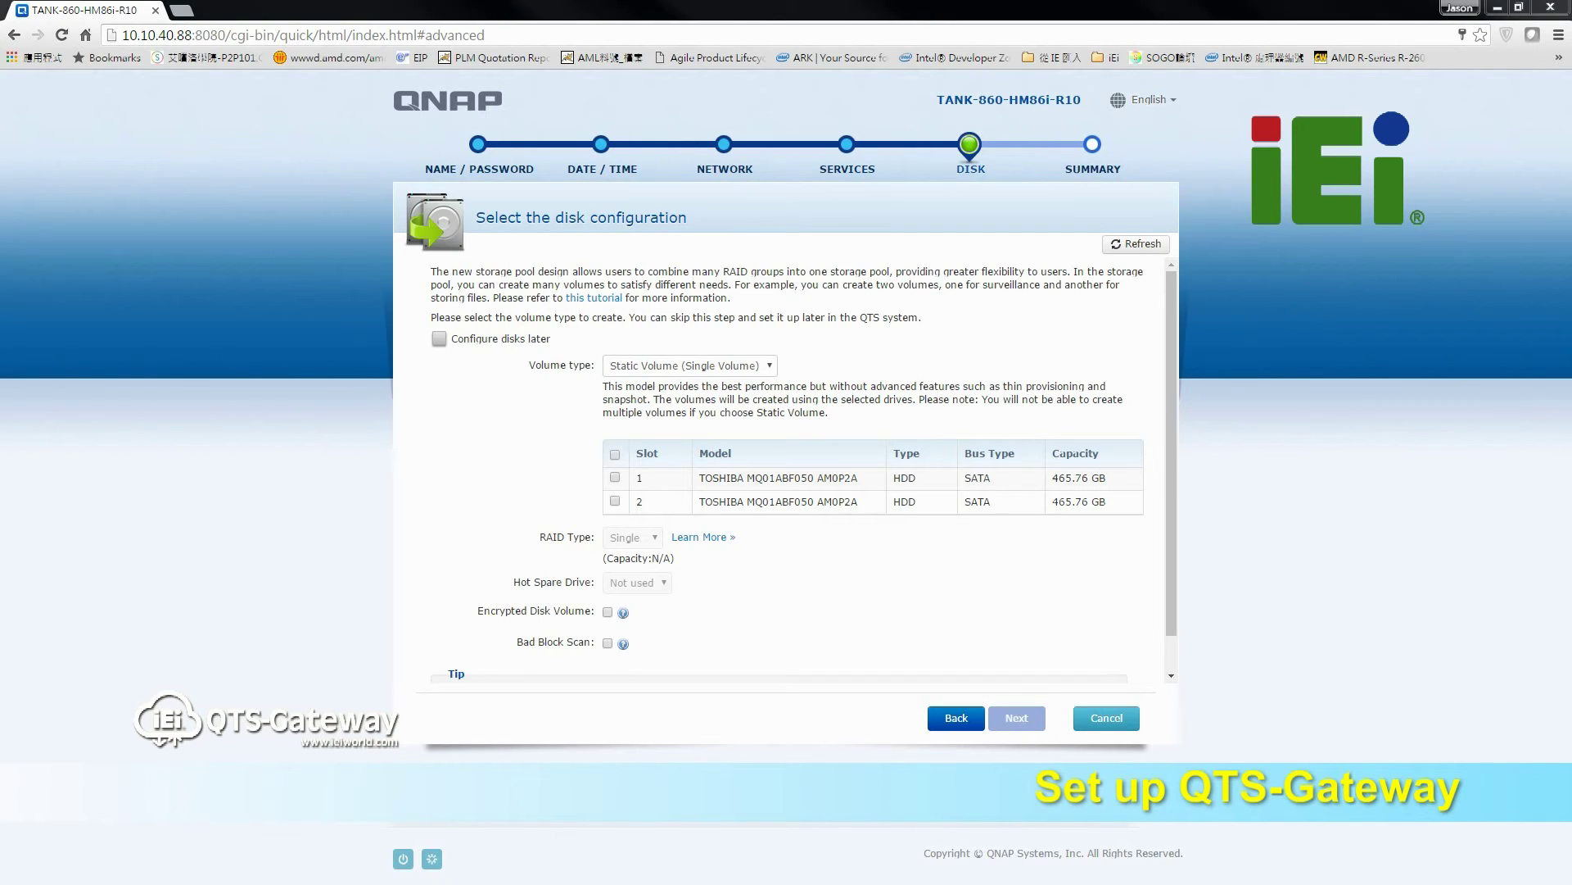
left_click(732, 367)
Try Thick Volume (Multi-Volume), then switch the volume type to Thin Volume (Multi-Volume)
left_click(701, 398)
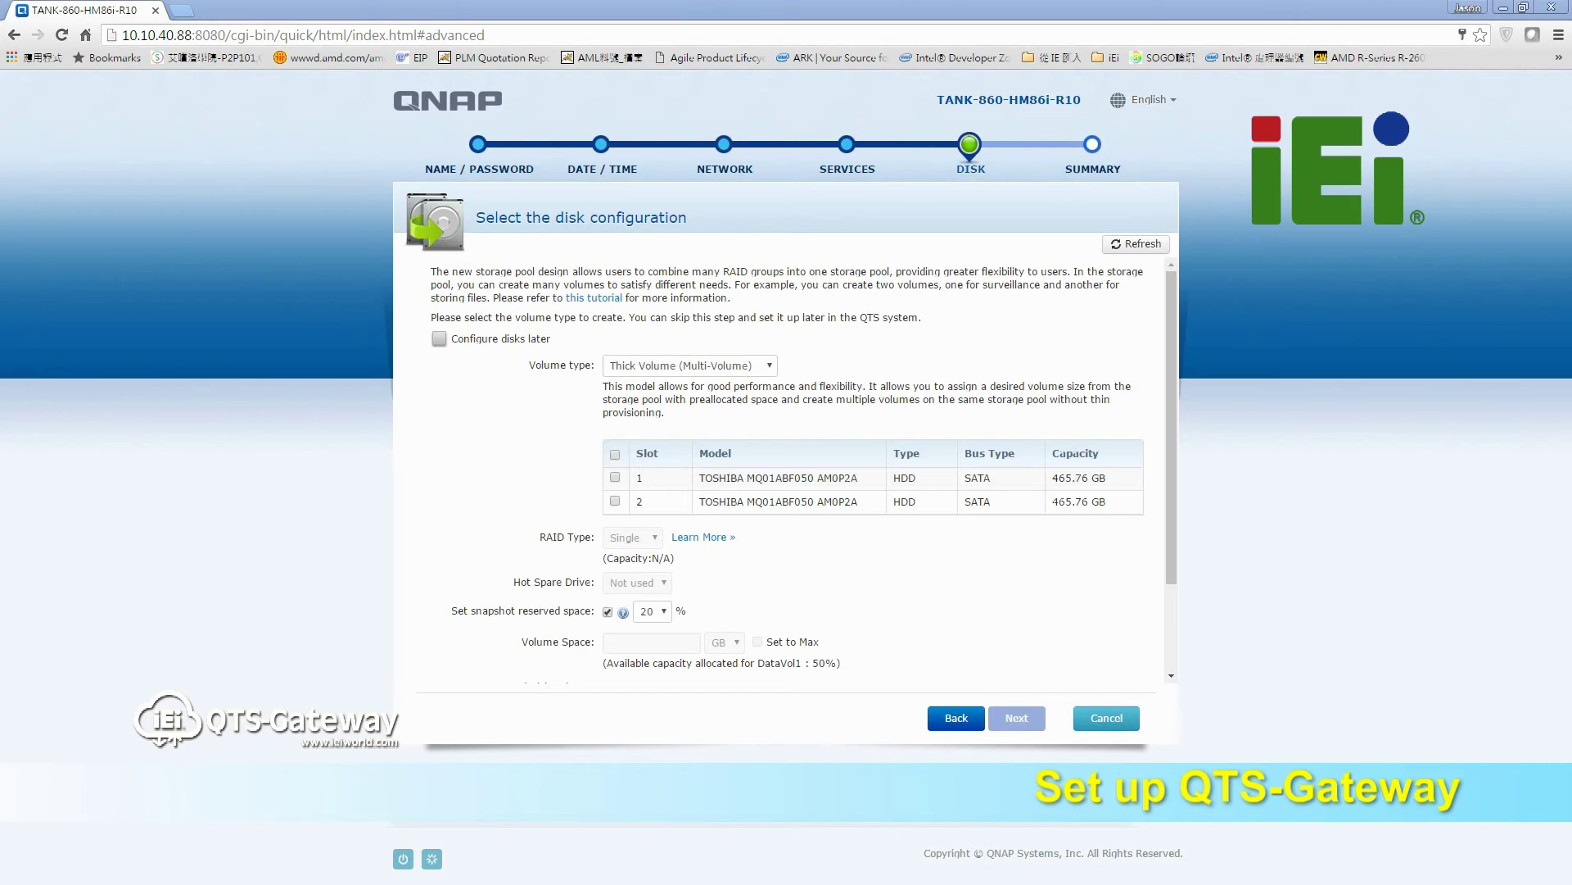
left_click(737, 366)
left_click(719, 410)
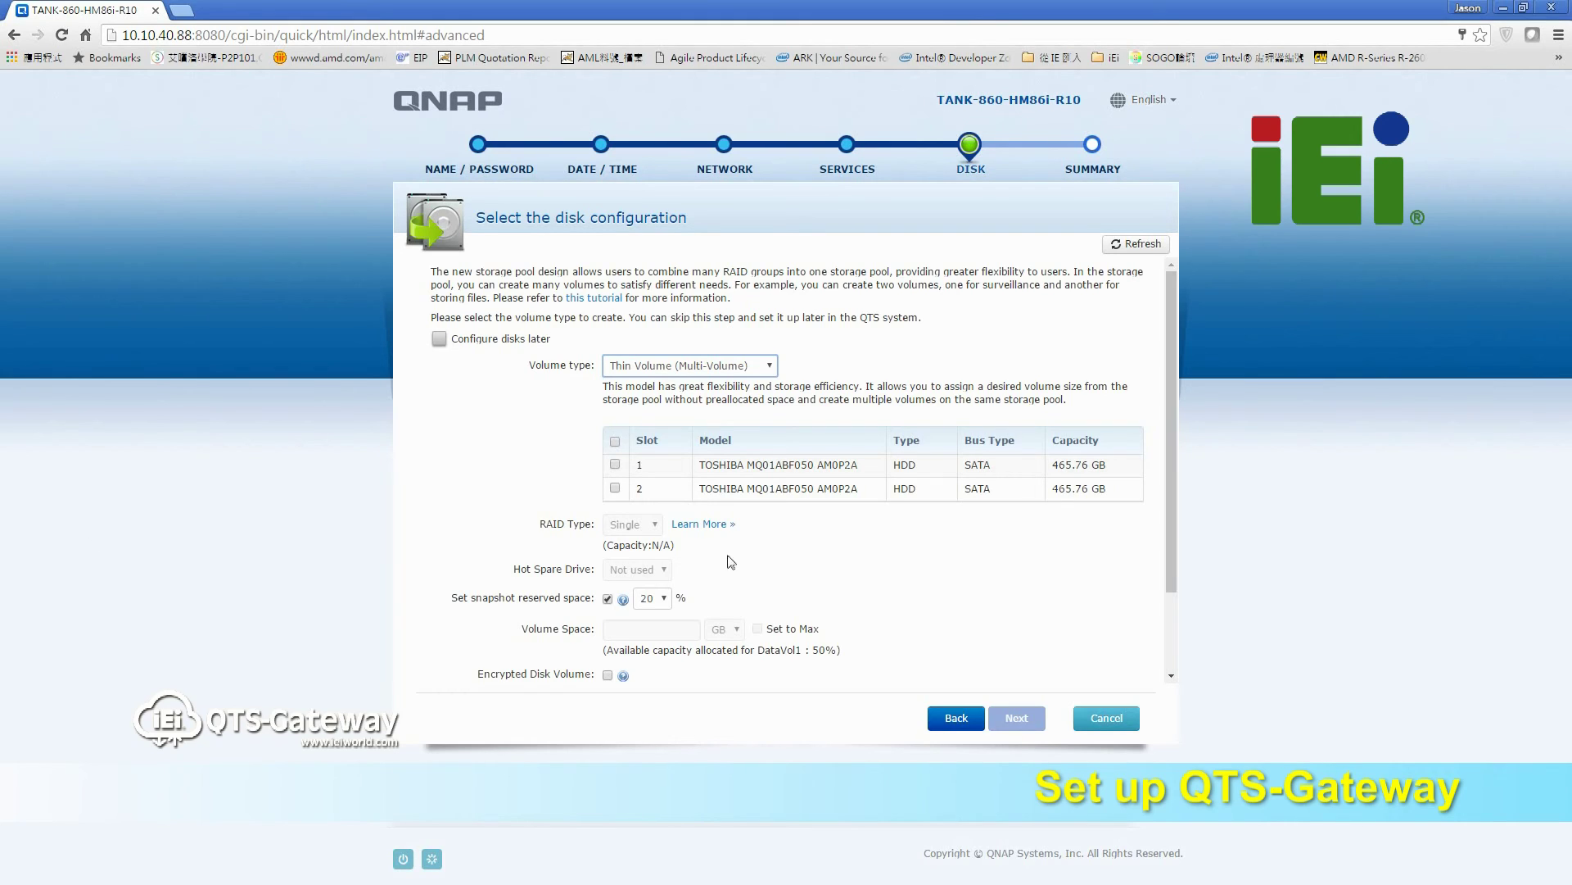
left_click(665, 368)
Use Thick Volume (Multi-Volume) on Disk1 and Disk2 as RAID 1 and continue to Summary
left_click(668, 398)
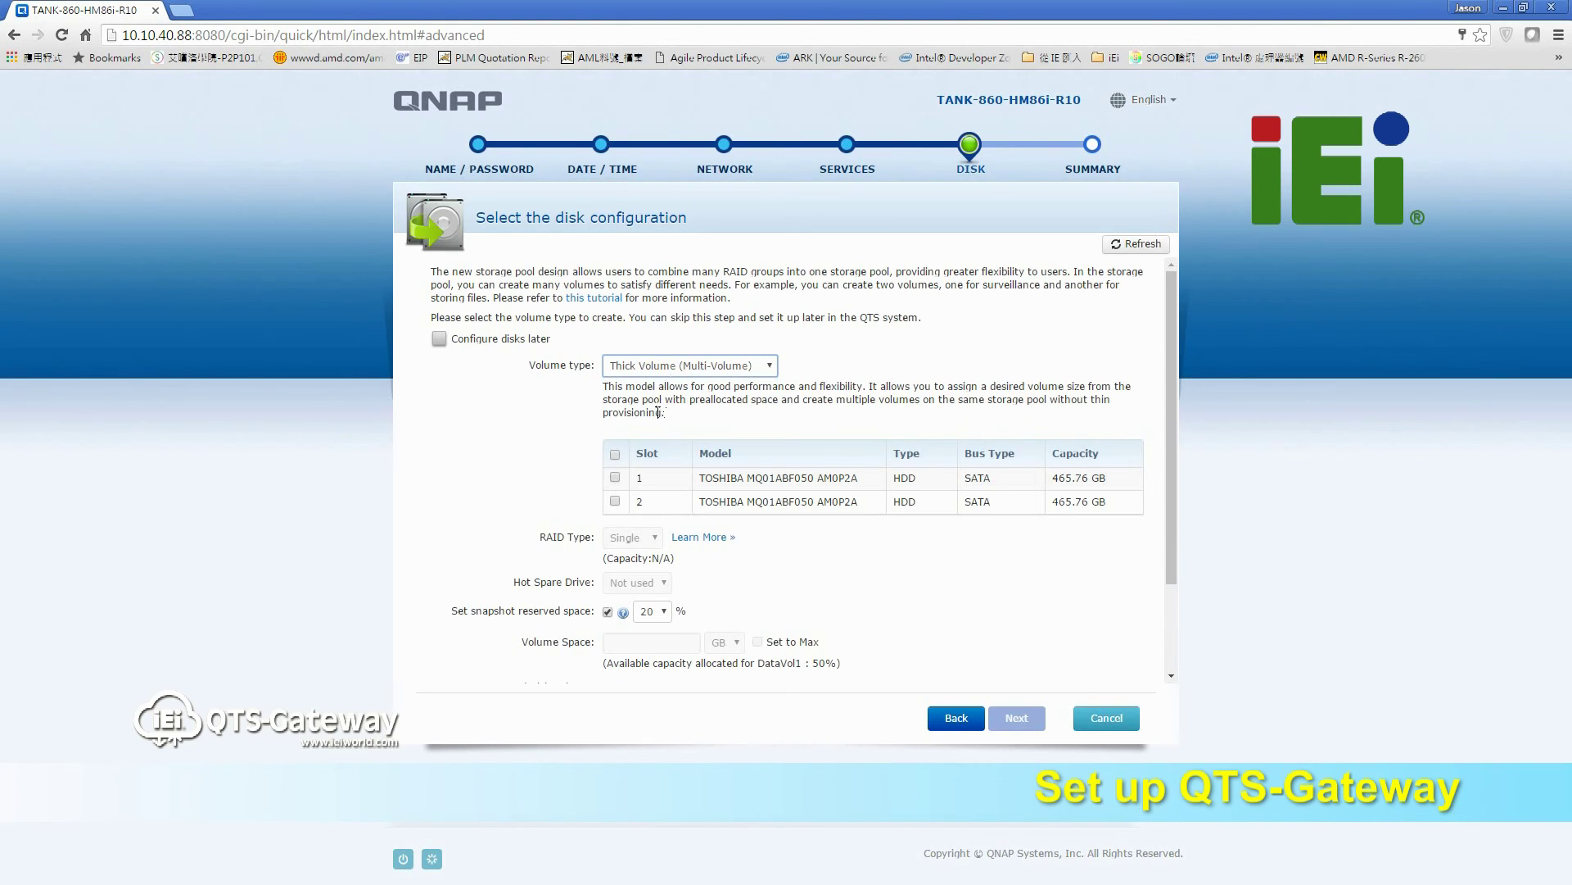
left_click(616, 458)
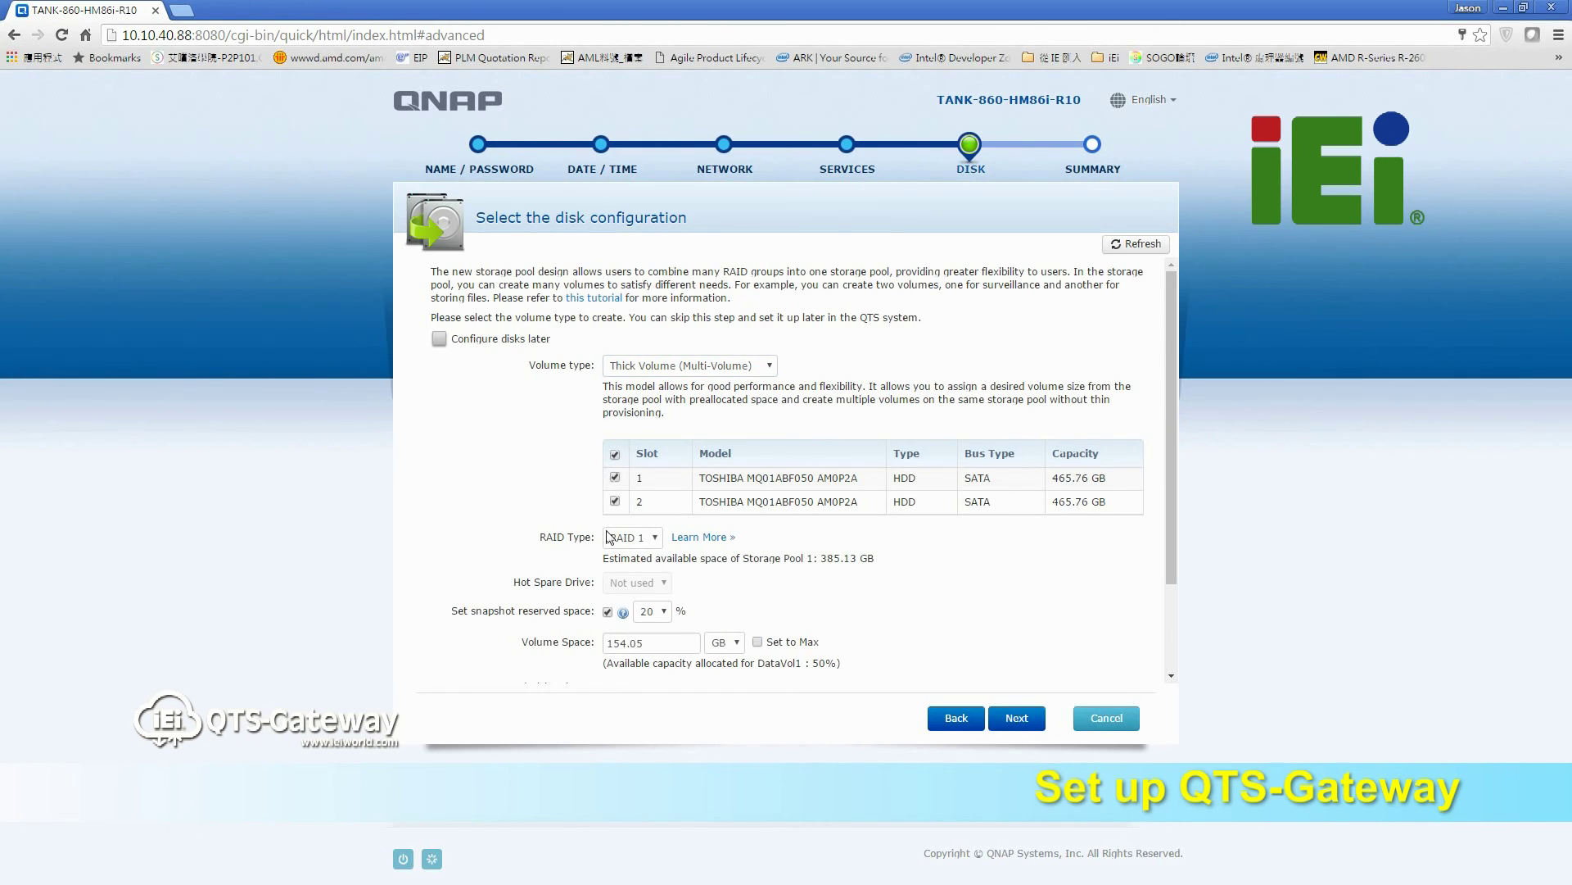
scroll(609, 537, "down", 1)
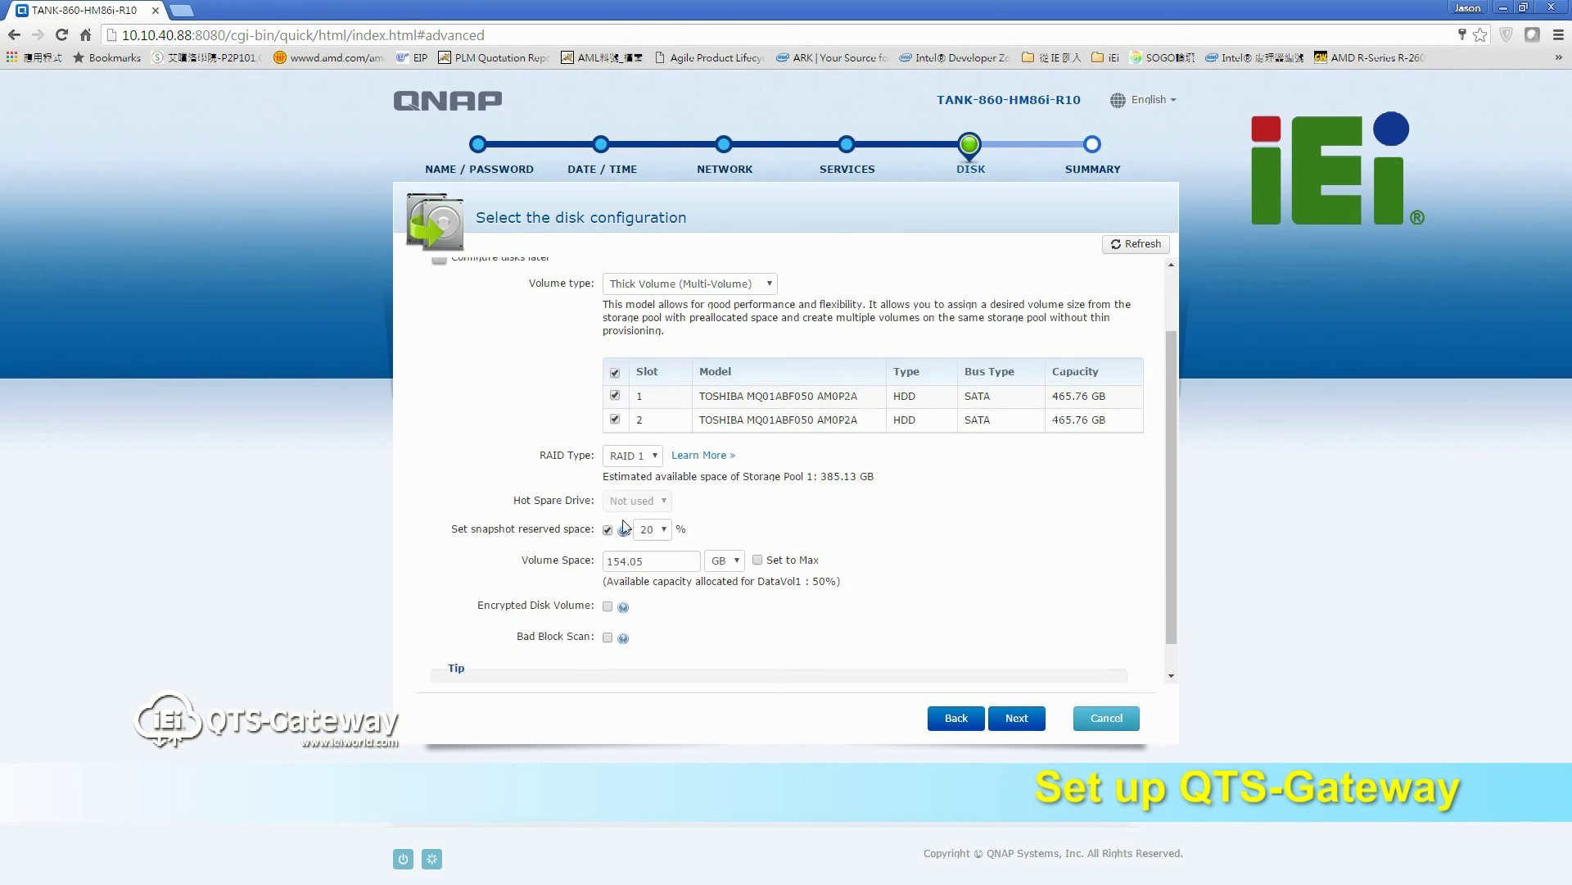
left_click(655, 456)
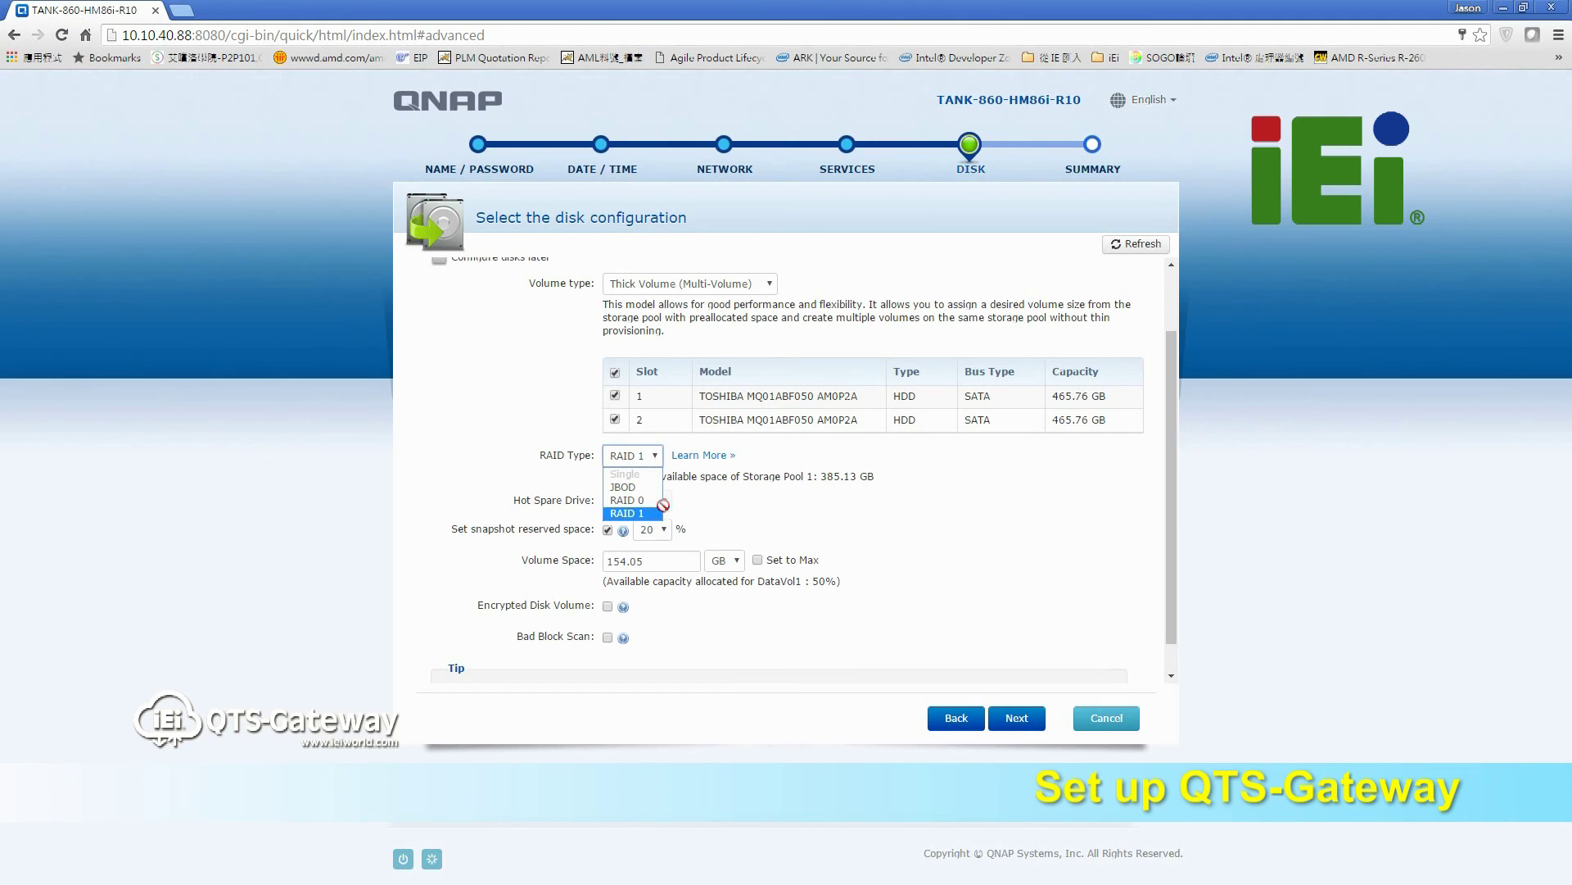
left_click(715, 503)
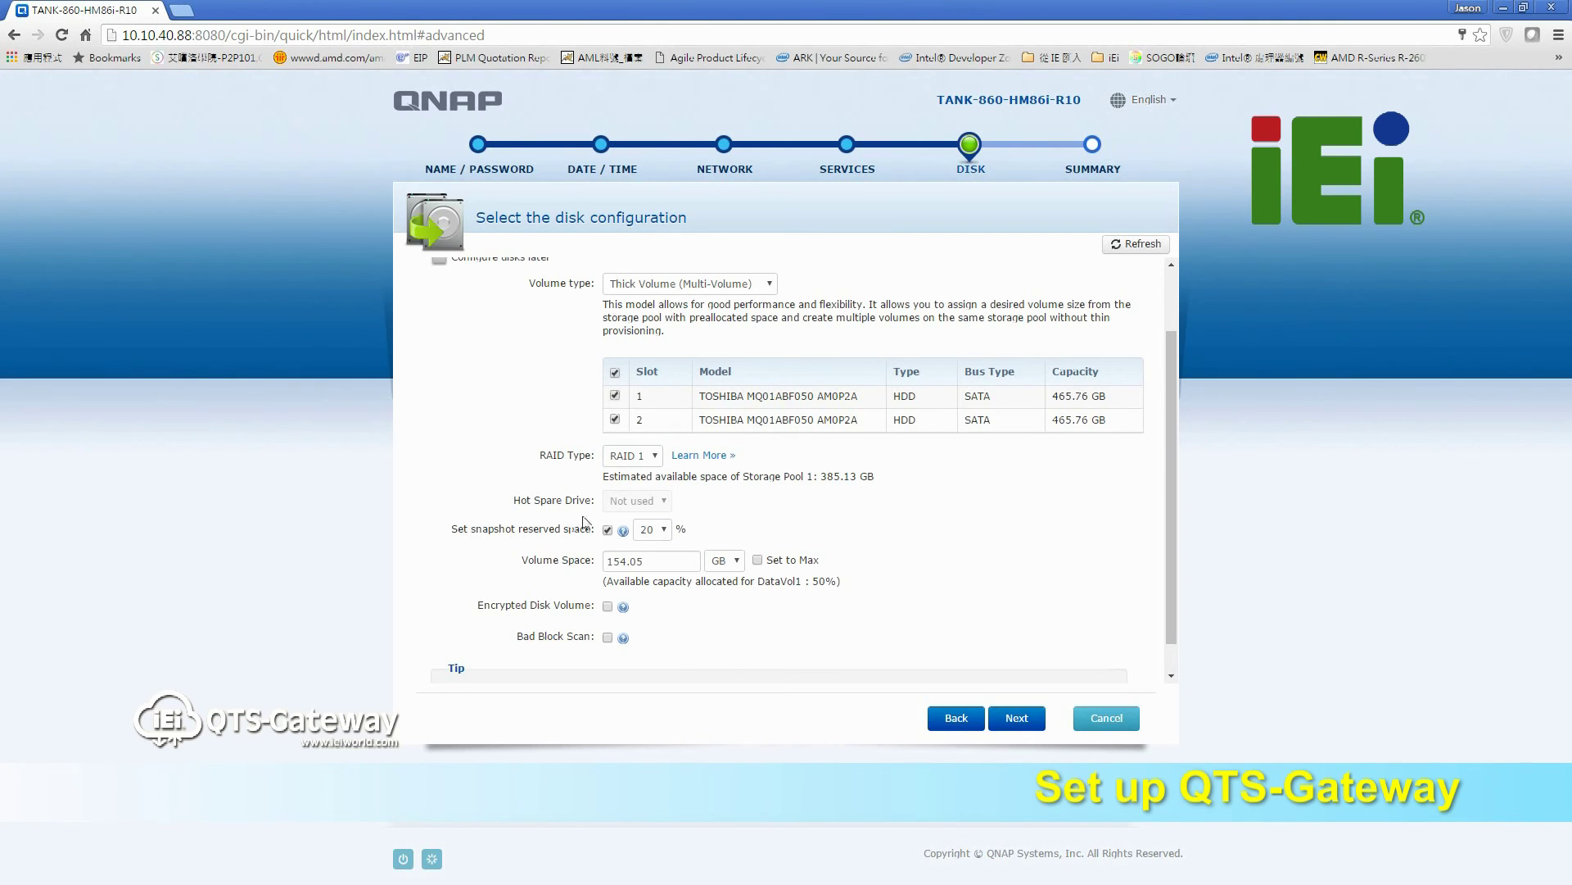
scroll(772, 542, "down", 1)
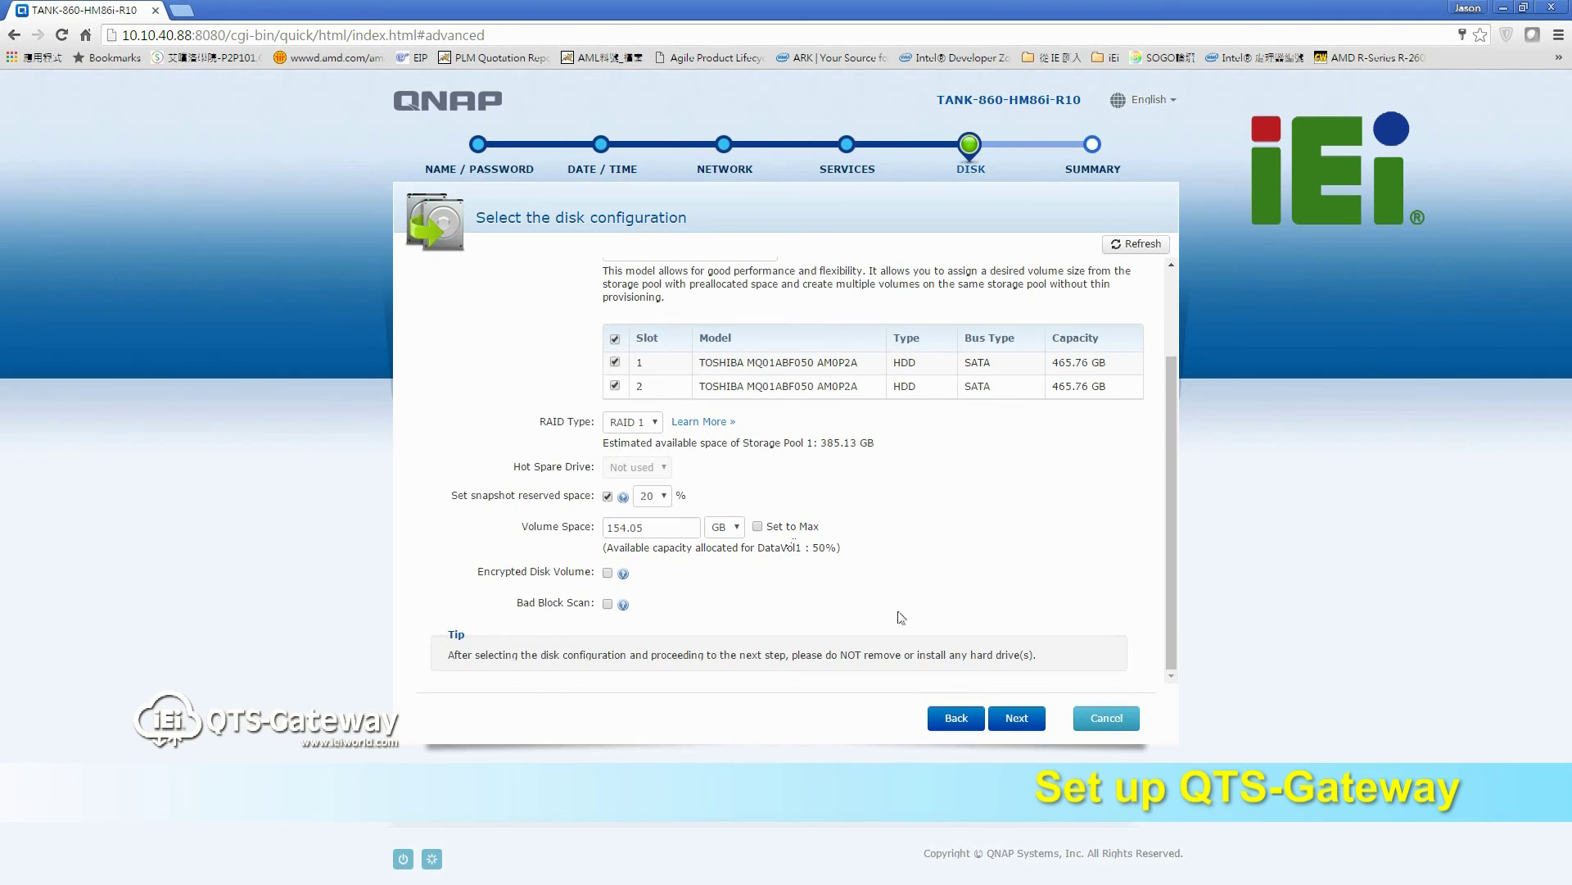
left_click(1015, 718)
Check the summary's RAID 1, 154.05 GB thick volume and ext4 settings, then apply them
scroll(760, 459, "up", 3)
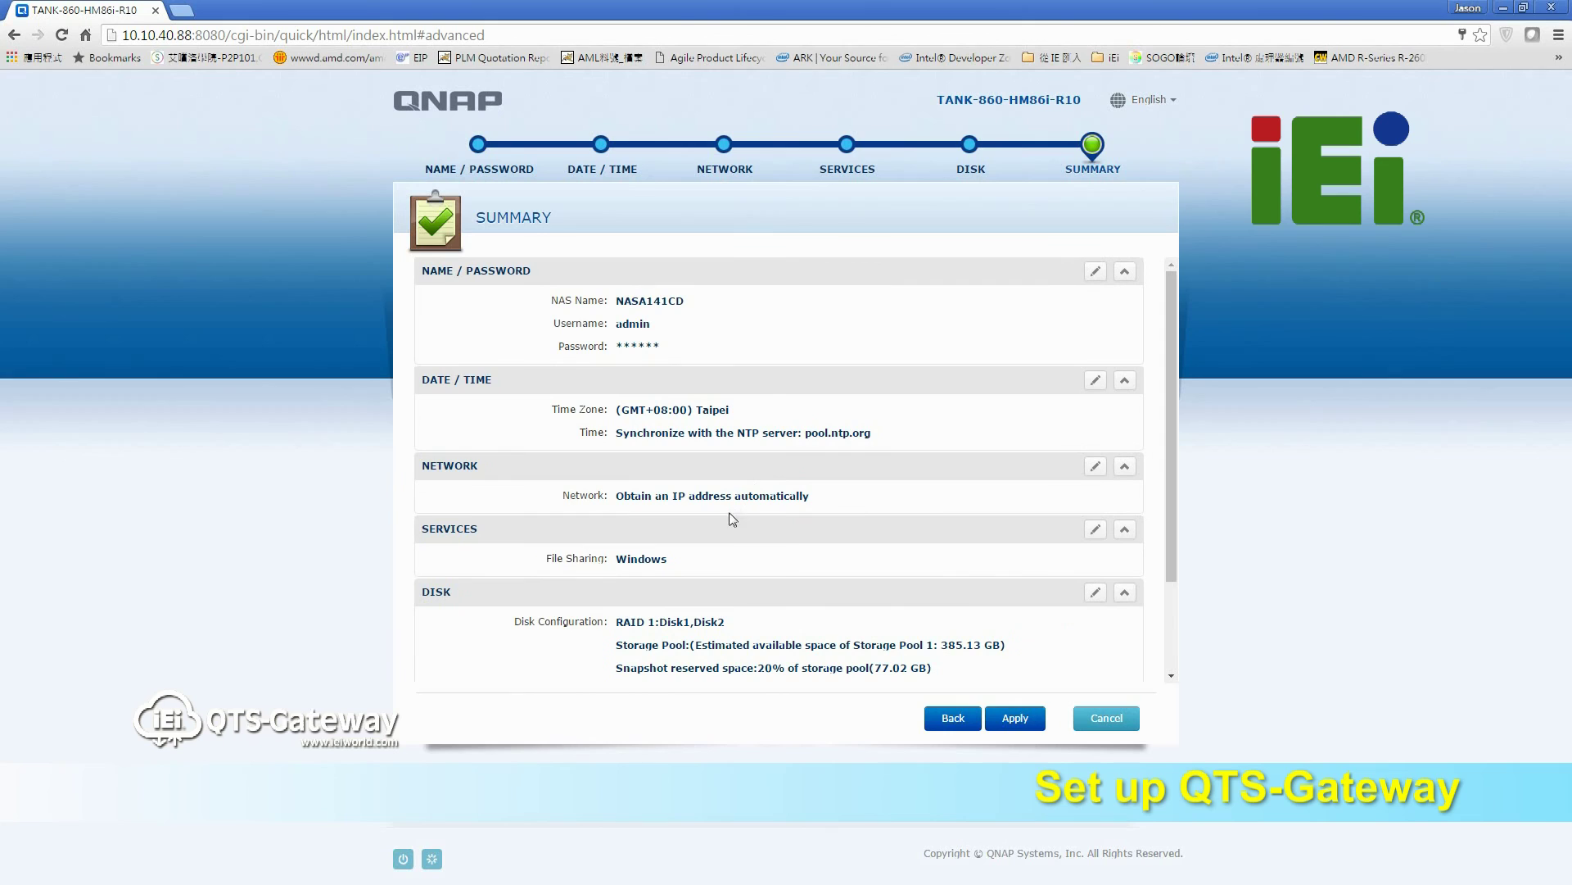
scroll(840, 465, "down", 3)
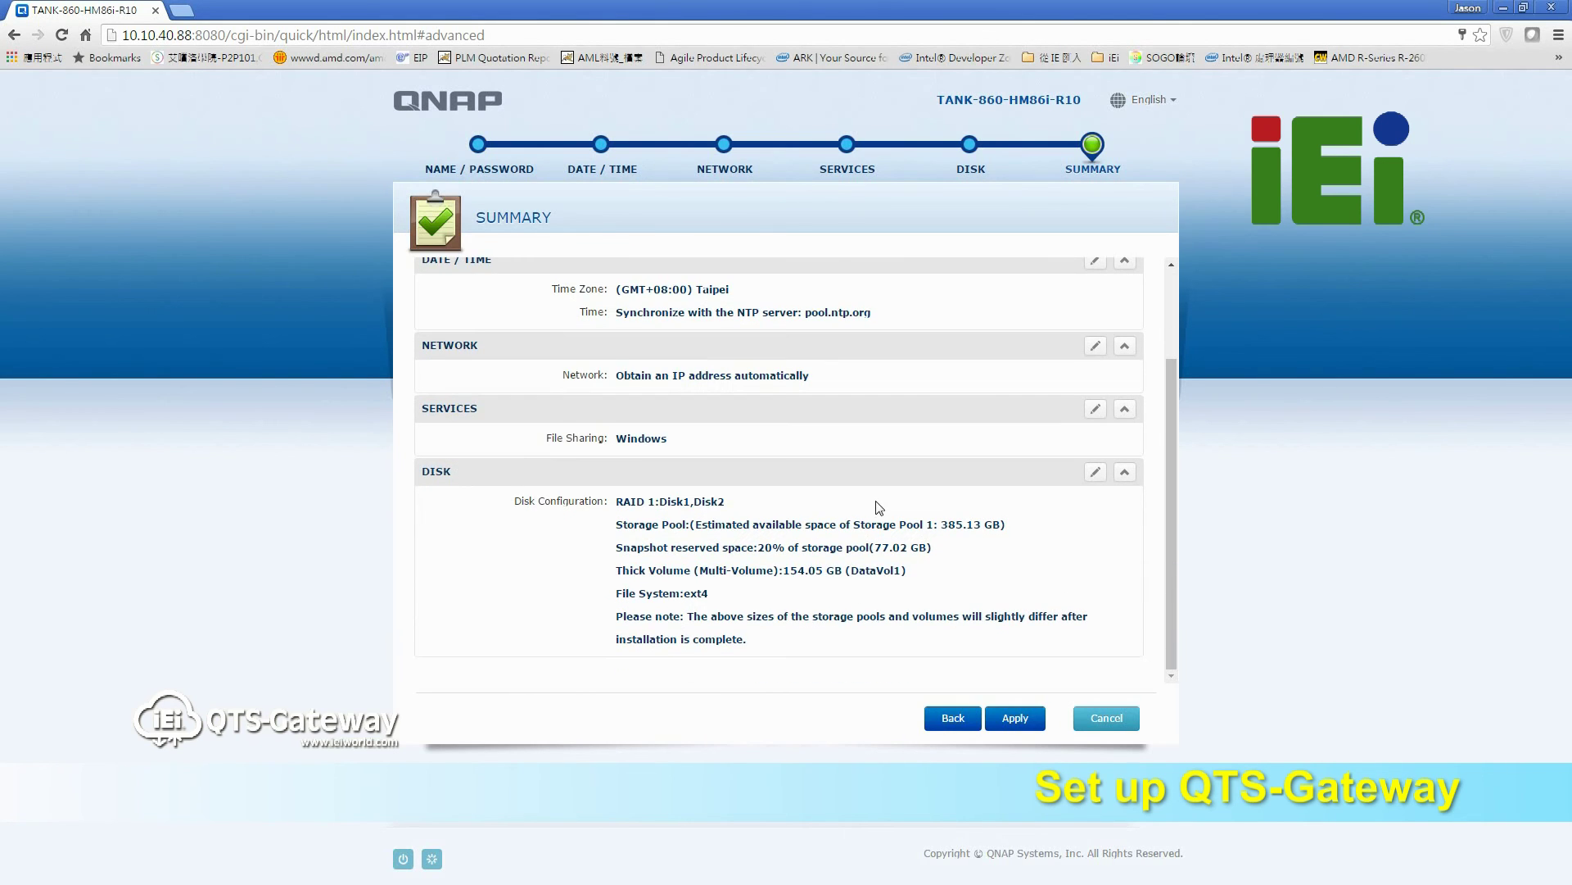
scroll(853, 547, "up", 3)
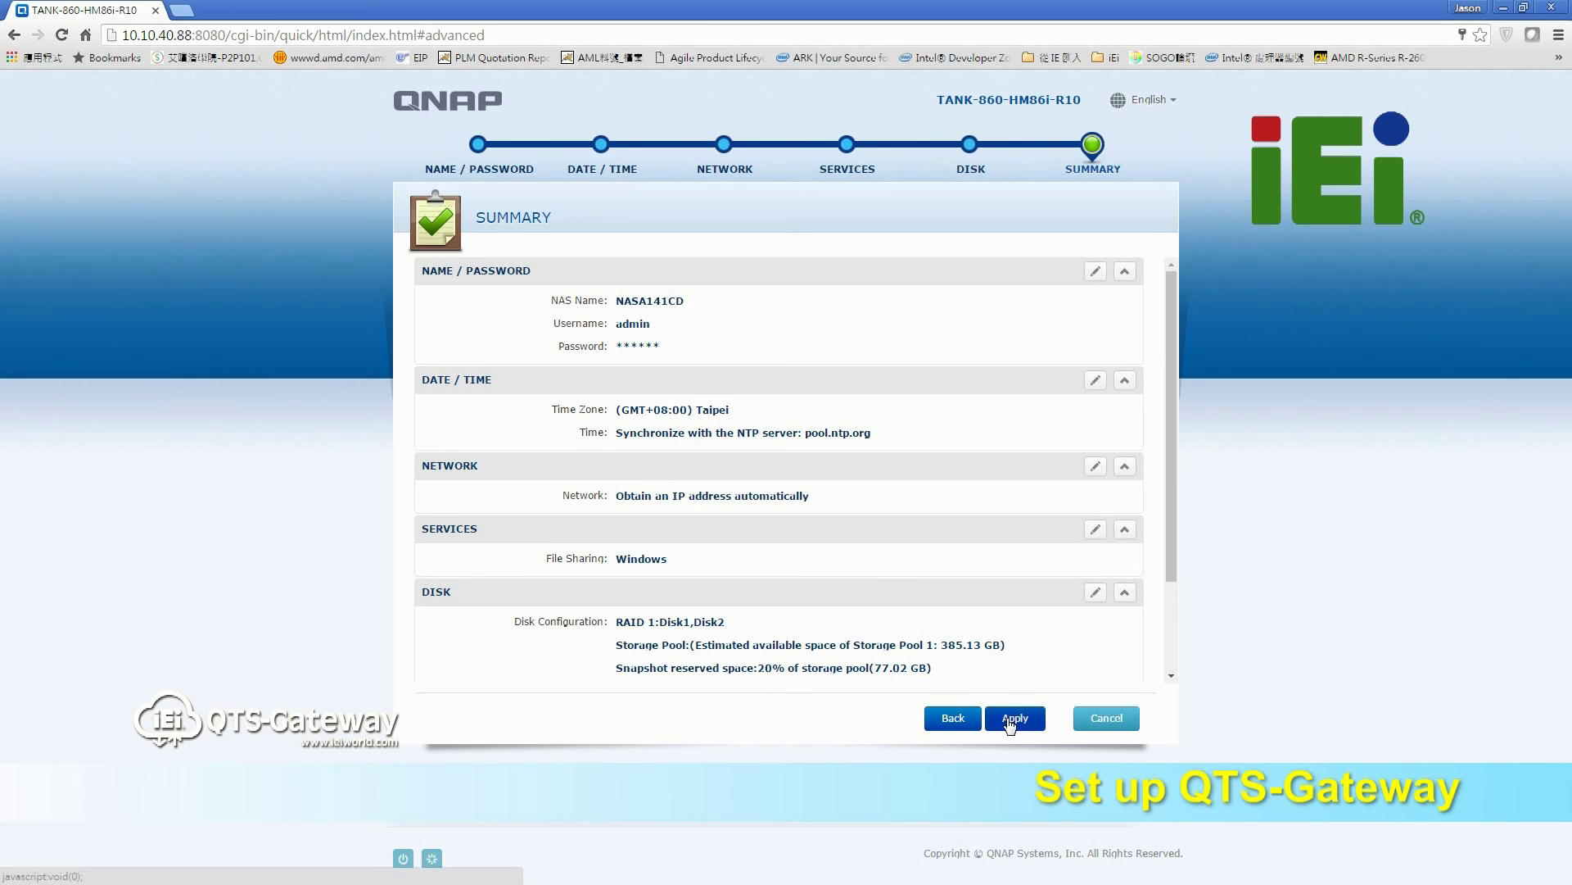
left_click(1012, 721)
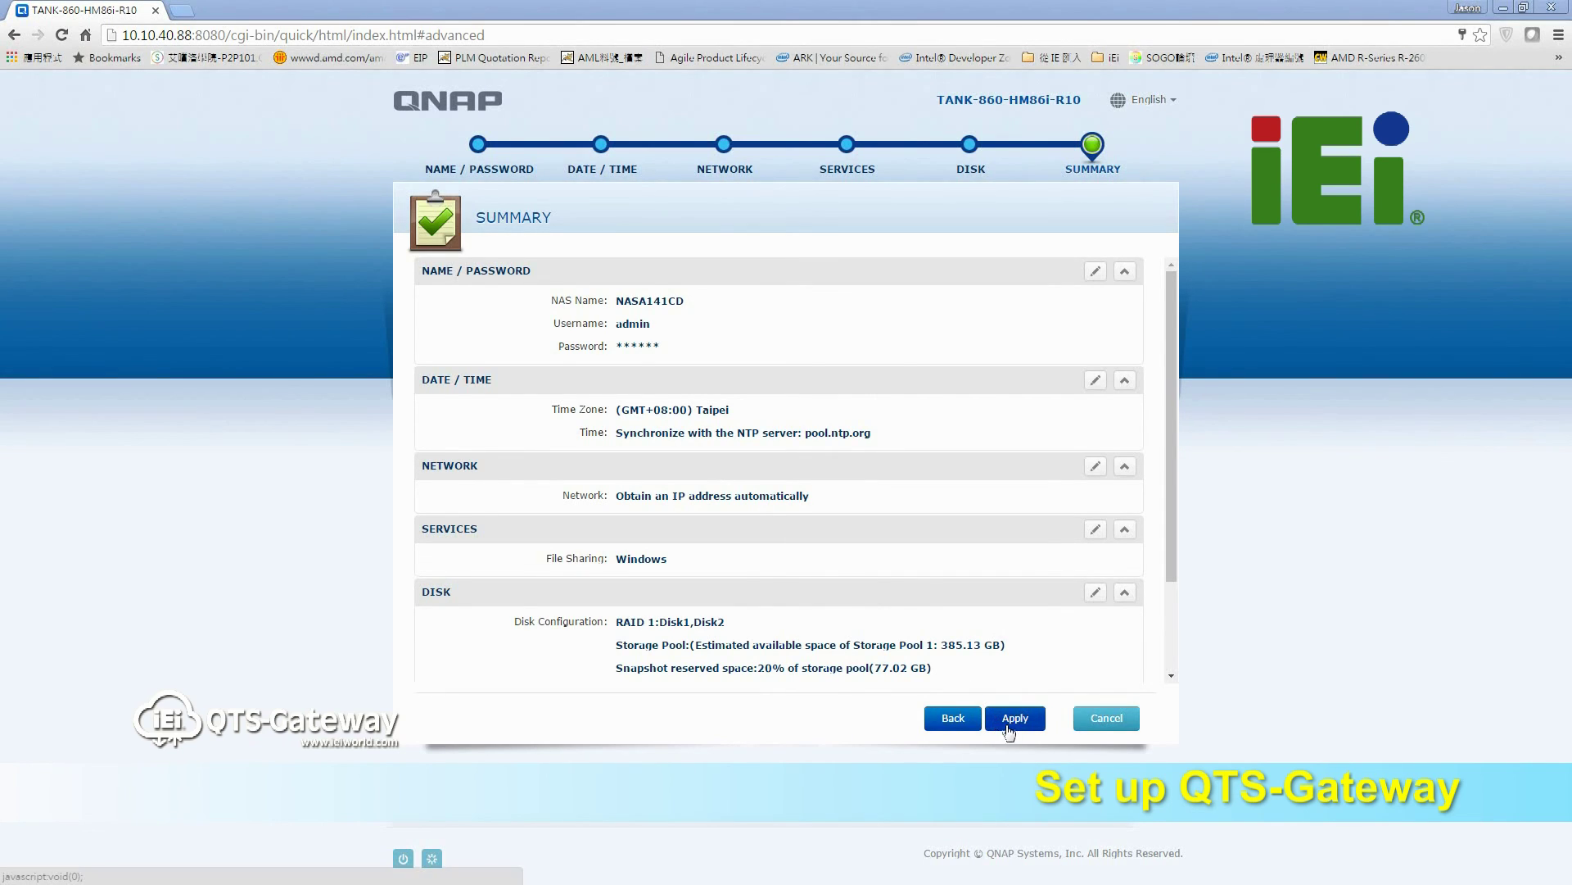
left_click(1009, 724)
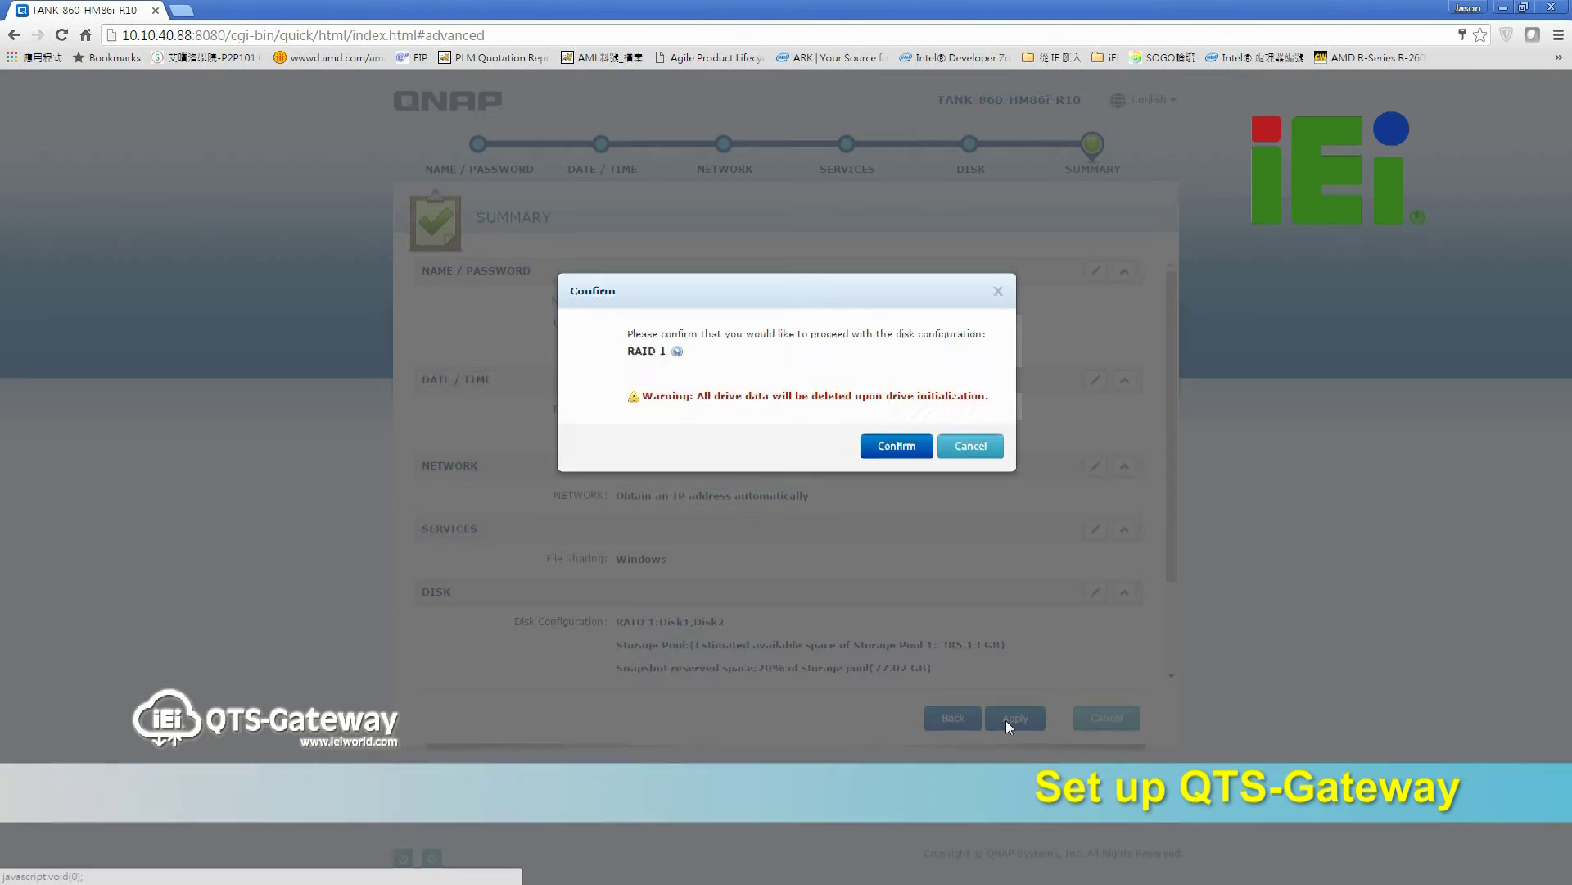